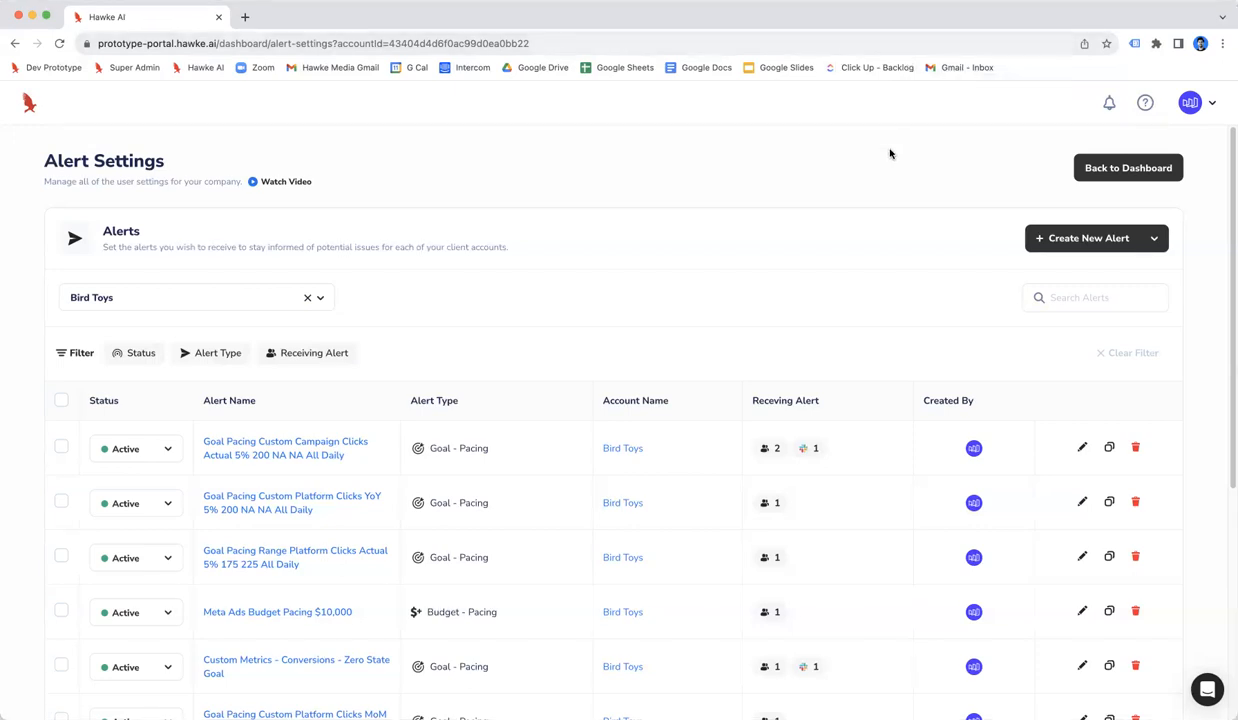
Examine the account menu options and the alerts listed for the Bird Toys account.
click(1212, 105)
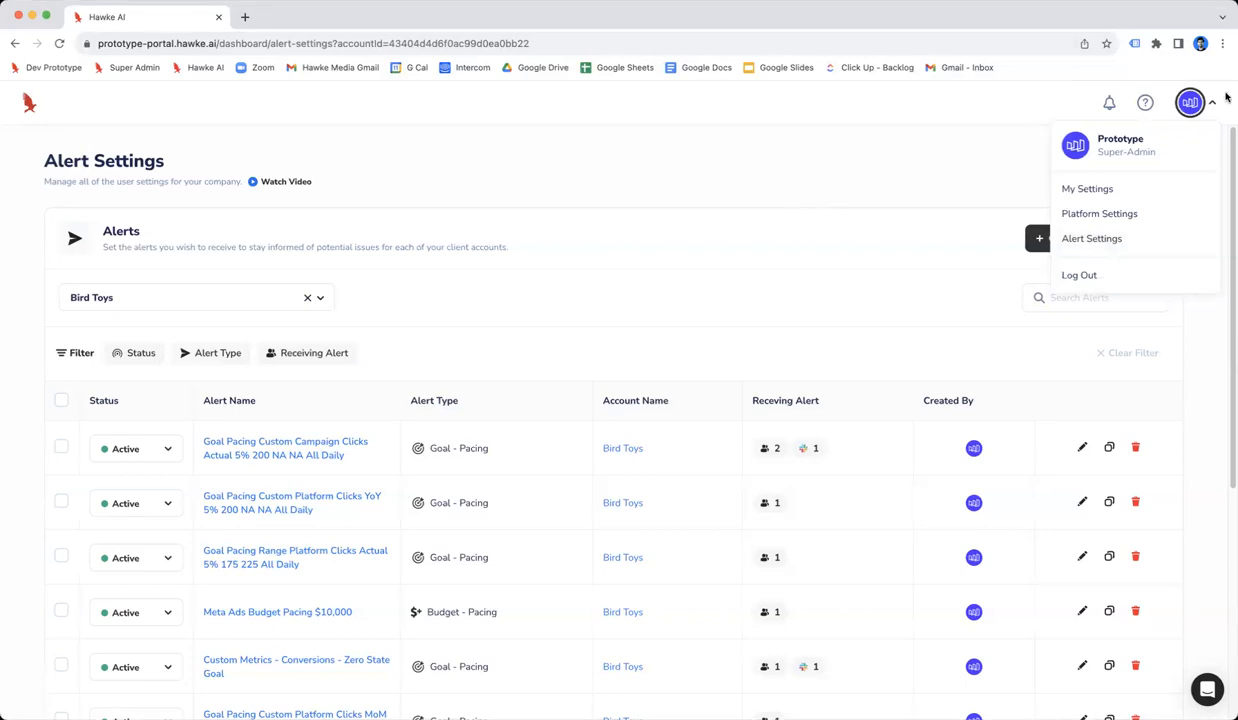
click(1214, 105)
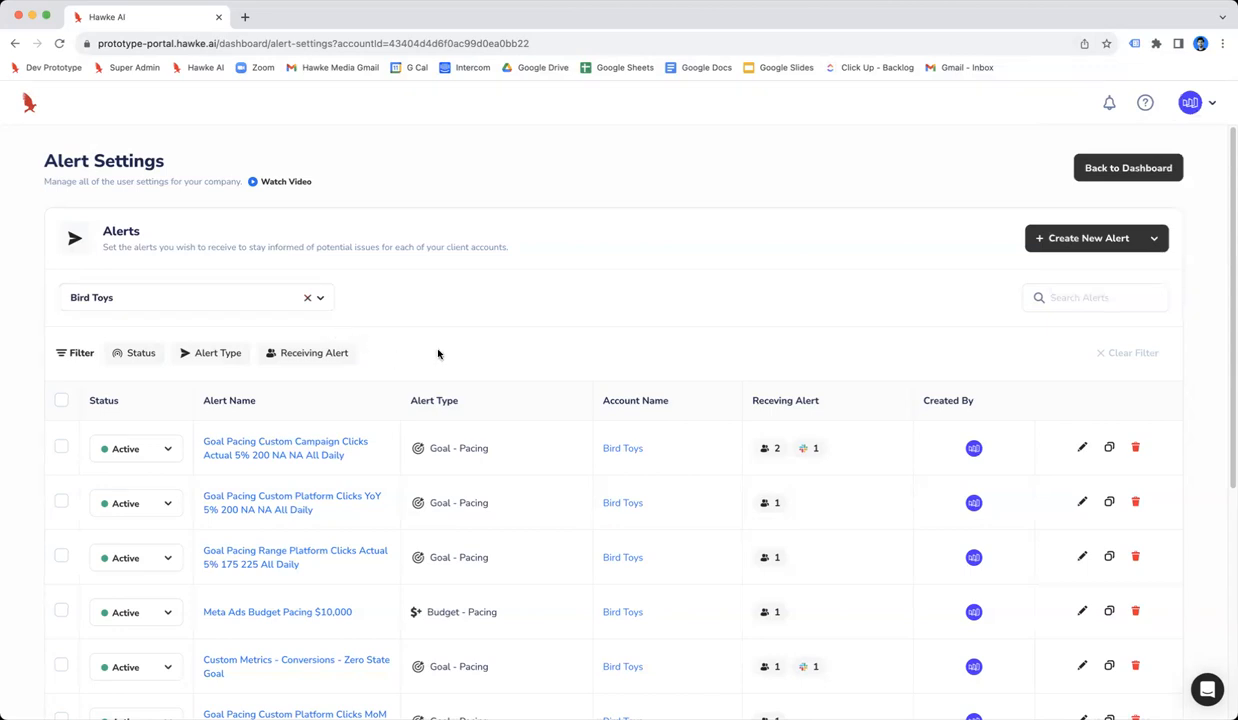
scroll(438, 353, down, 1)
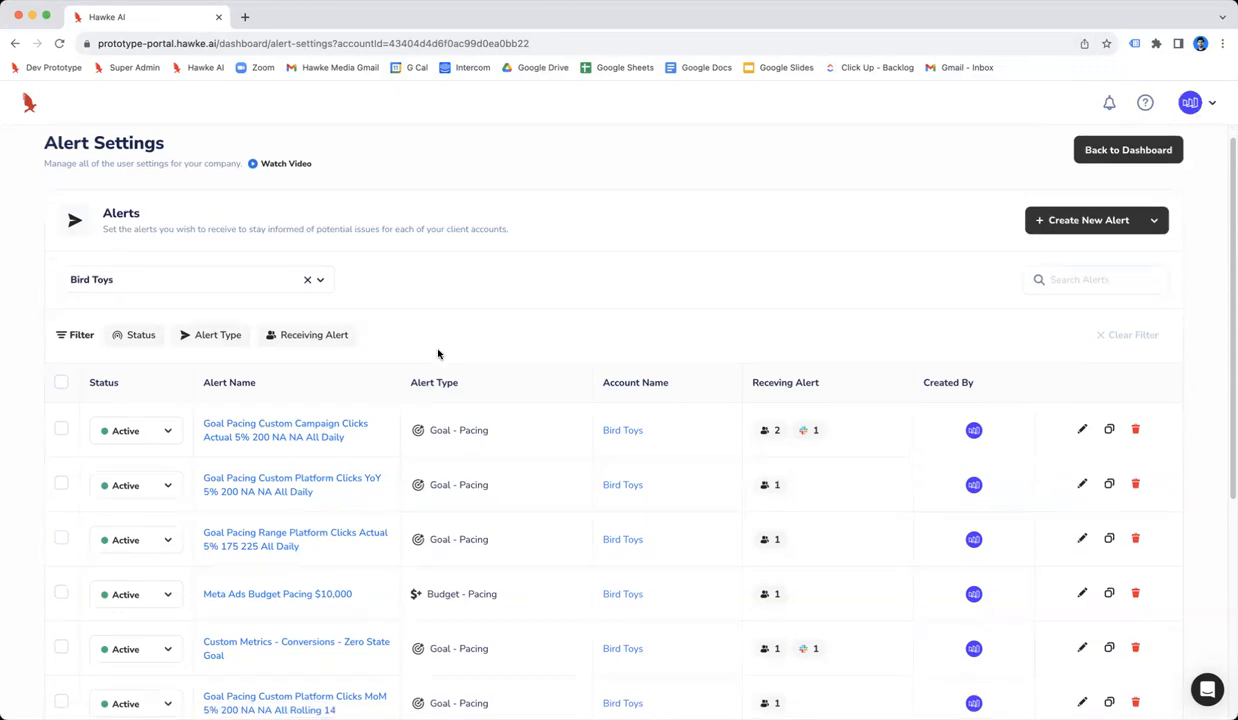
scroll(438, 353, down, 1)
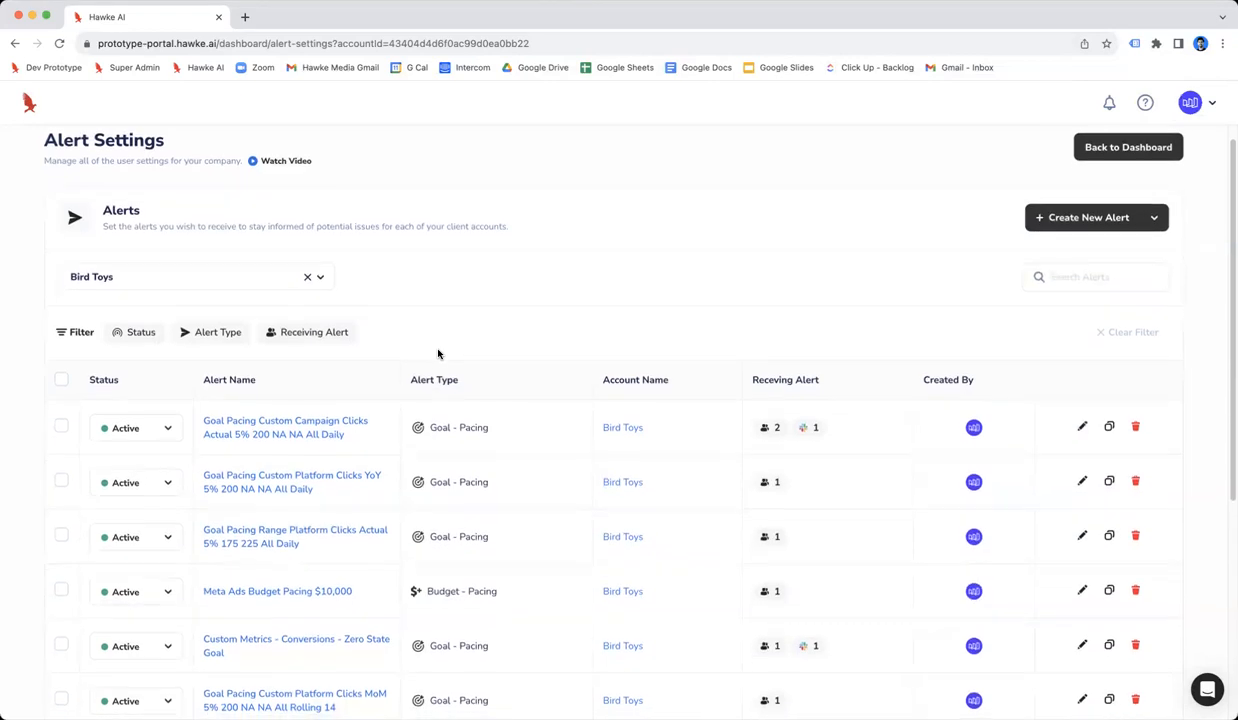
scroll(438, 353, up, 1)
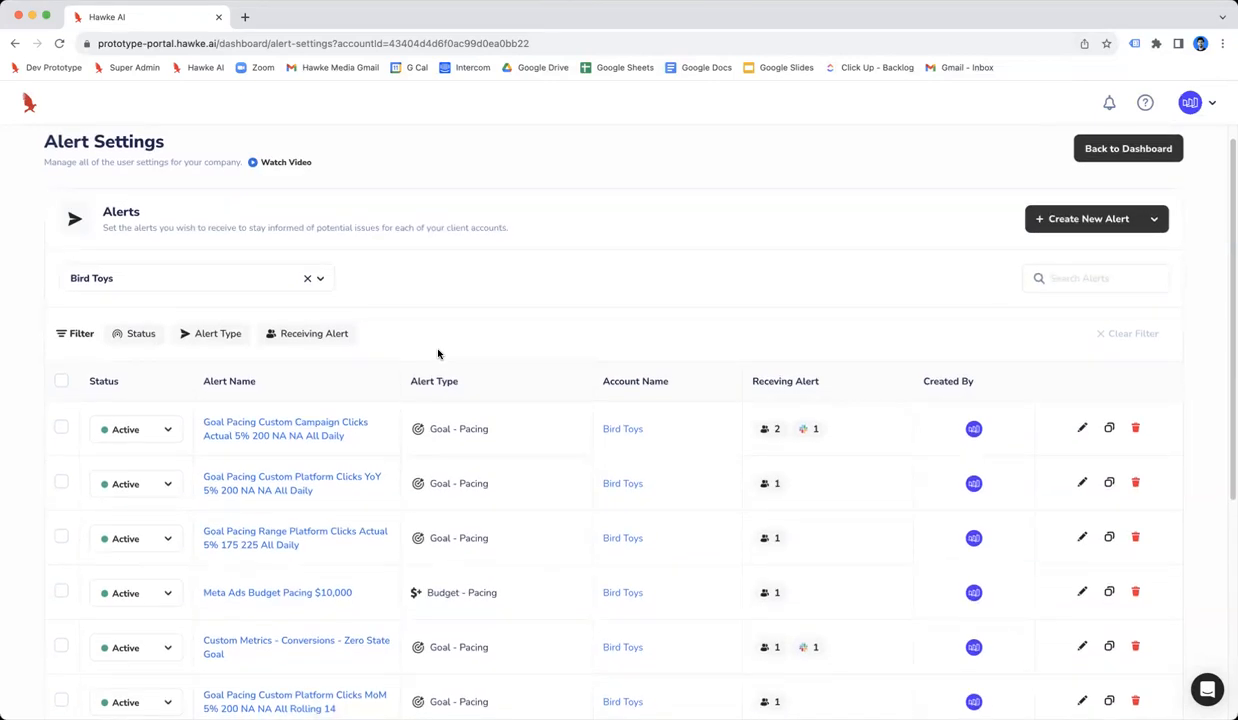
scroll(438, 353, down, 1)
scroll(438, 353, down, 1)
scroll(438, 354, up, 1)
scroll(438, 354, down, 1)
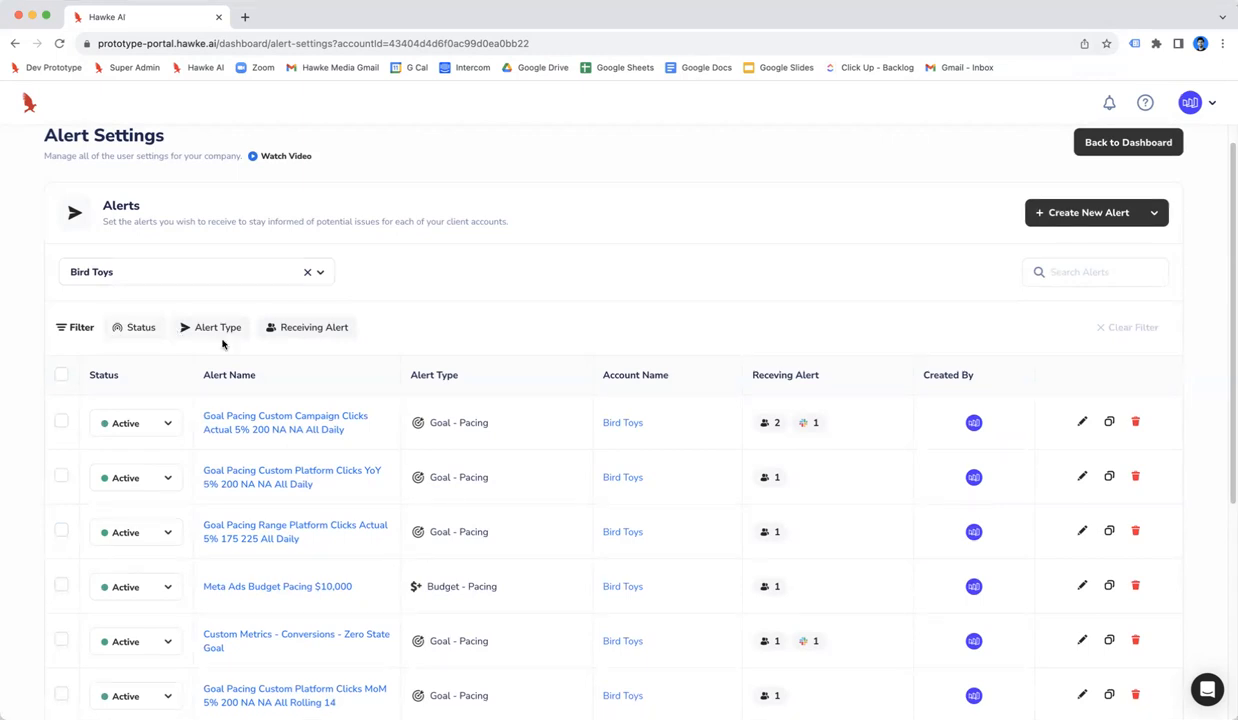
Check the Status and Alert Type filter options, and filter the Bird Toys alerts by a team member receiving them.
click(124, 335)
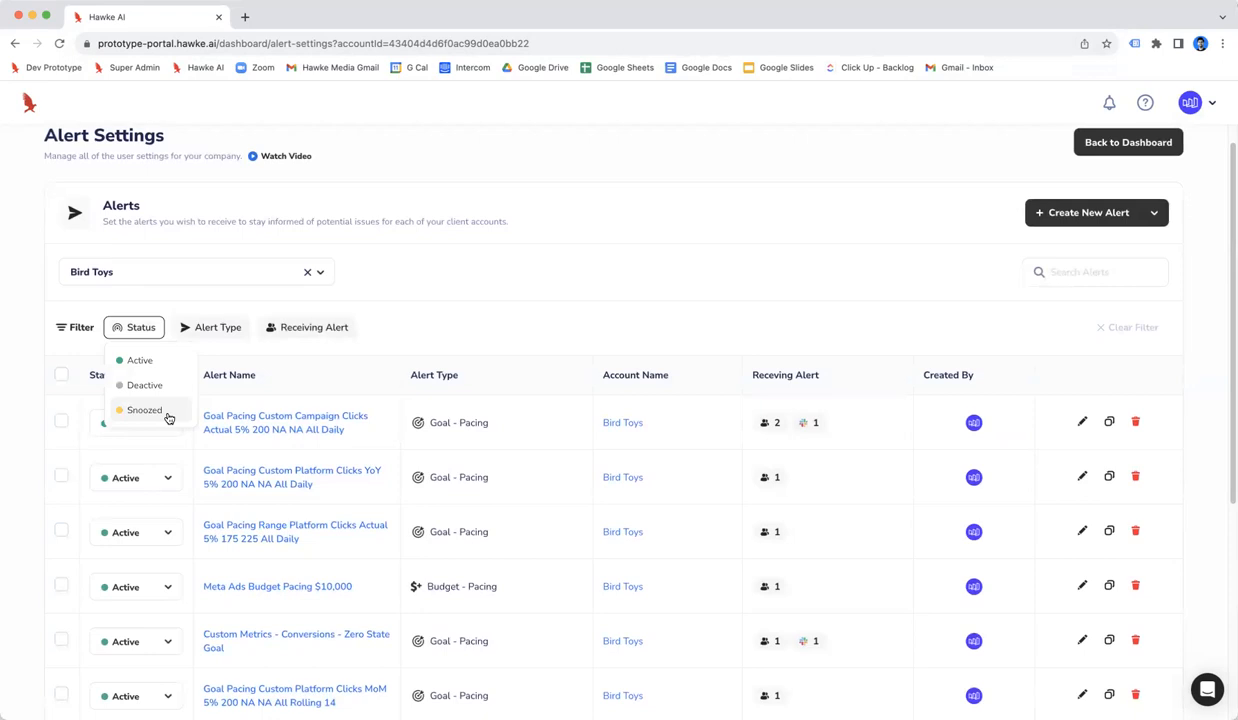
click(222, 324)
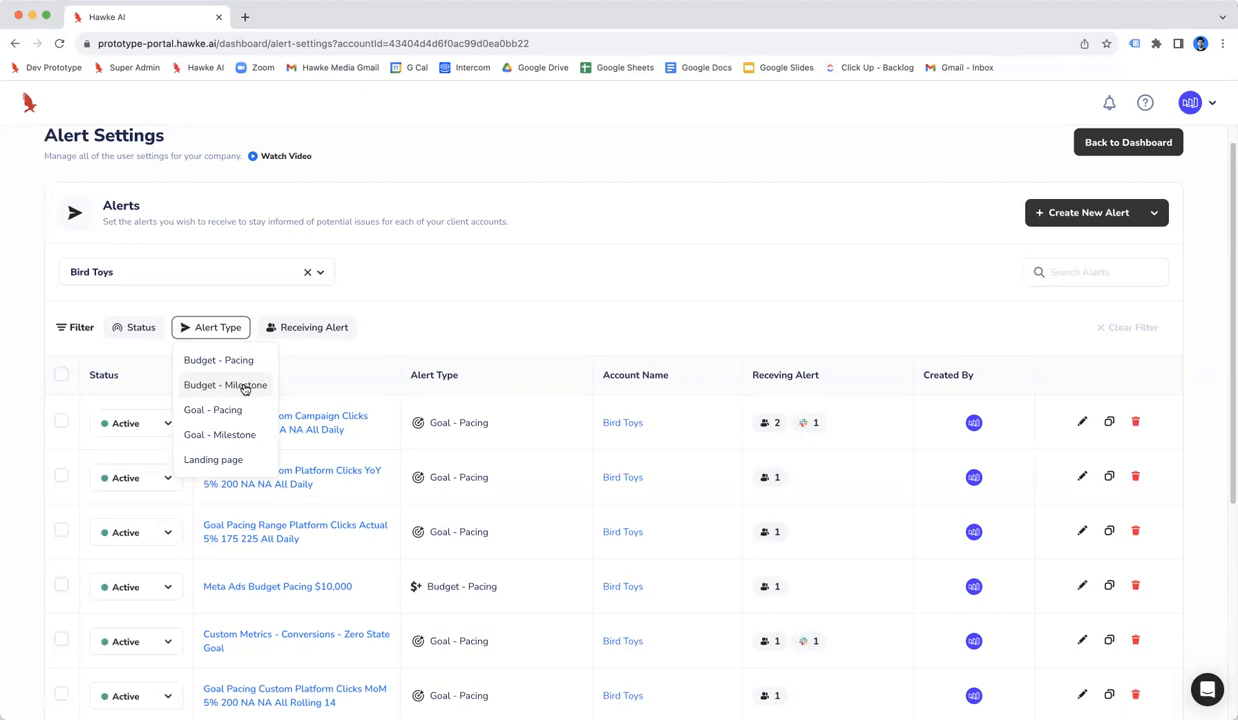
click(289, 337)
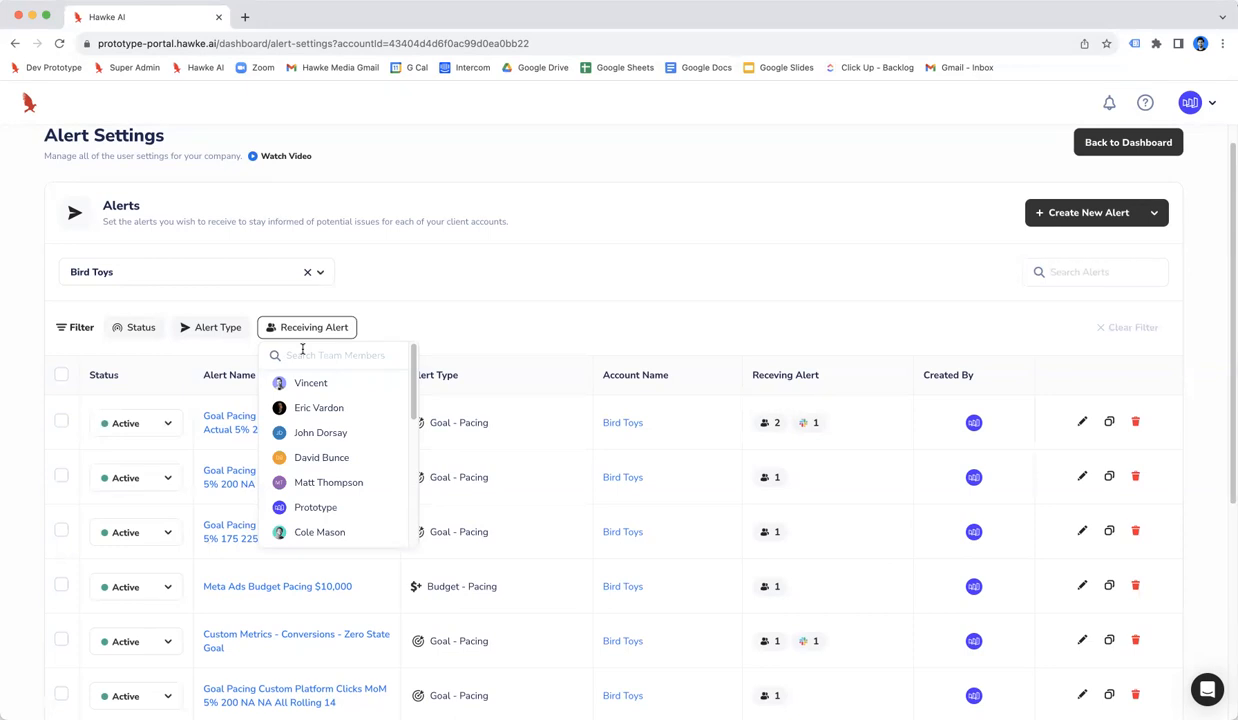
scroll(302, 349, down, 2)
text(Shahr)
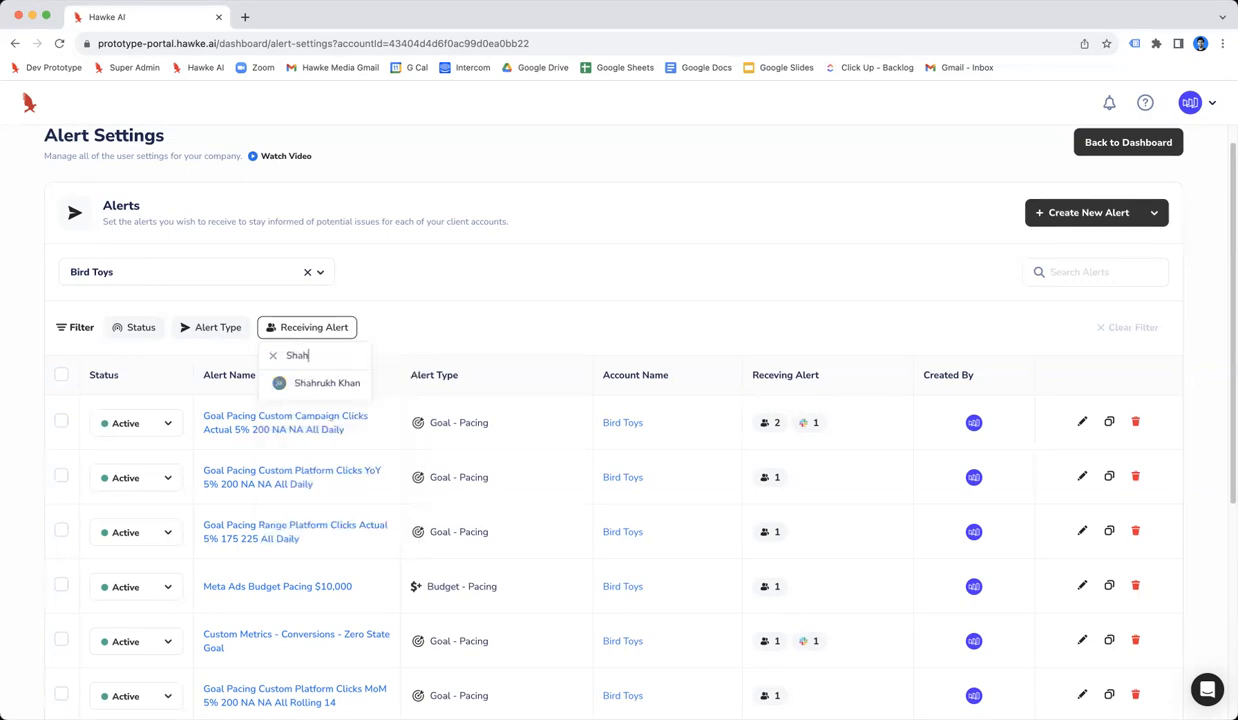
click(315, 384)
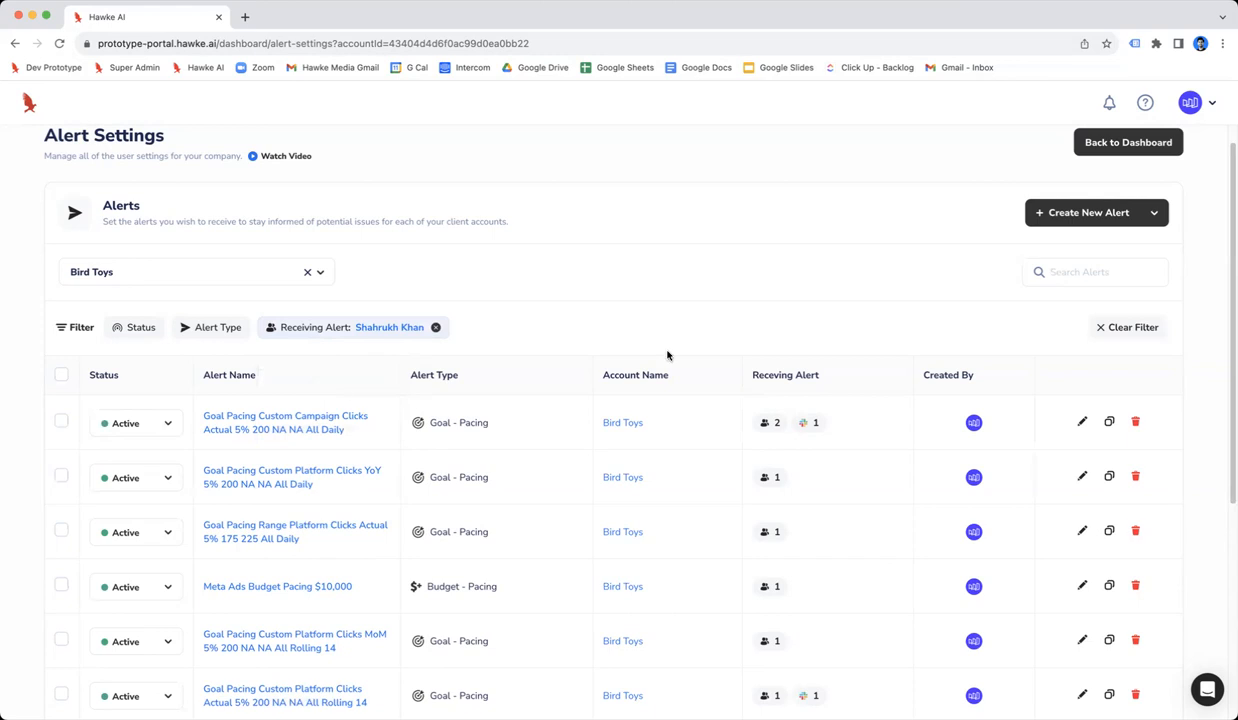
Examine the status options, snooze calendar and Slack recipients of the first alert in the filtered list.
scroll(868, 320, down, 1)
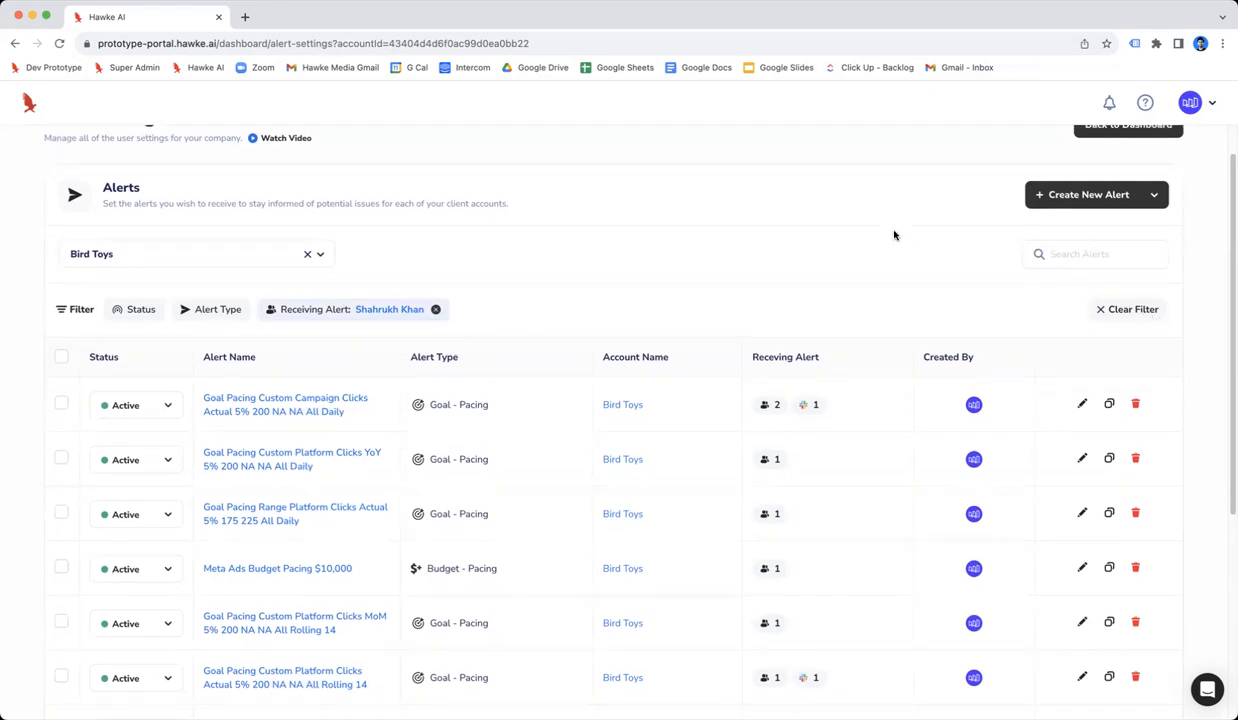
scroll(590, 282, down, 2)
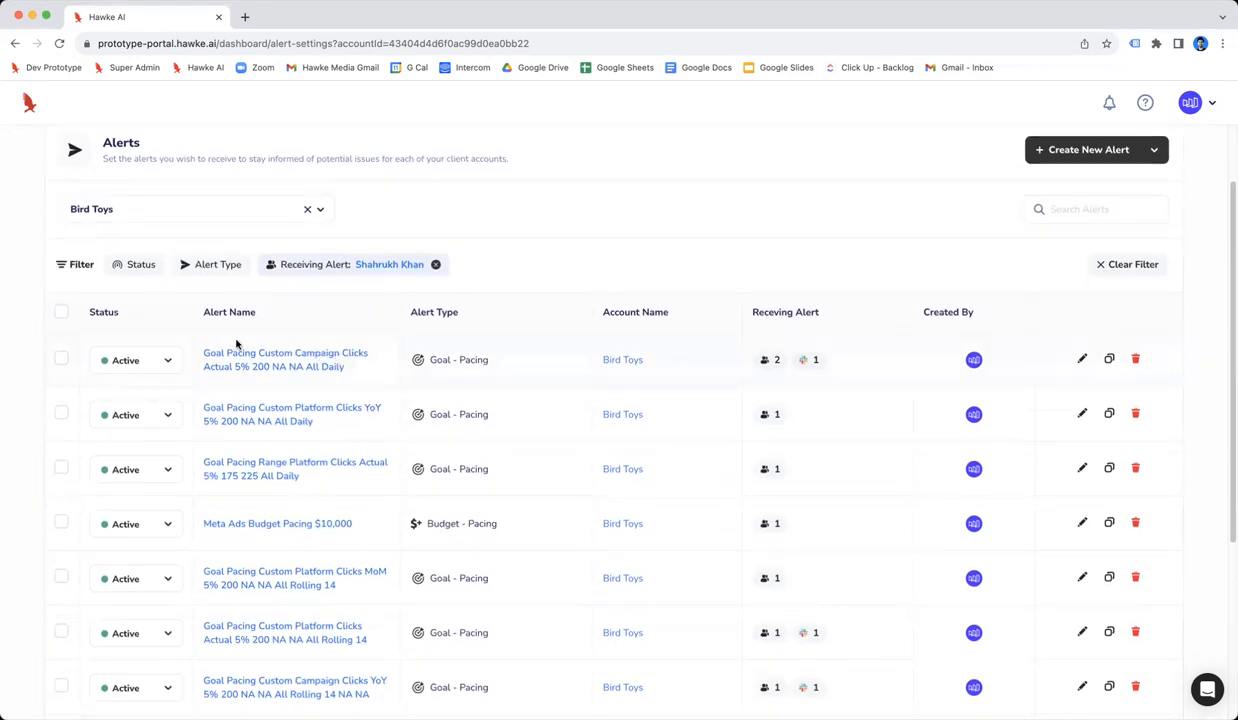
click(160, 361)
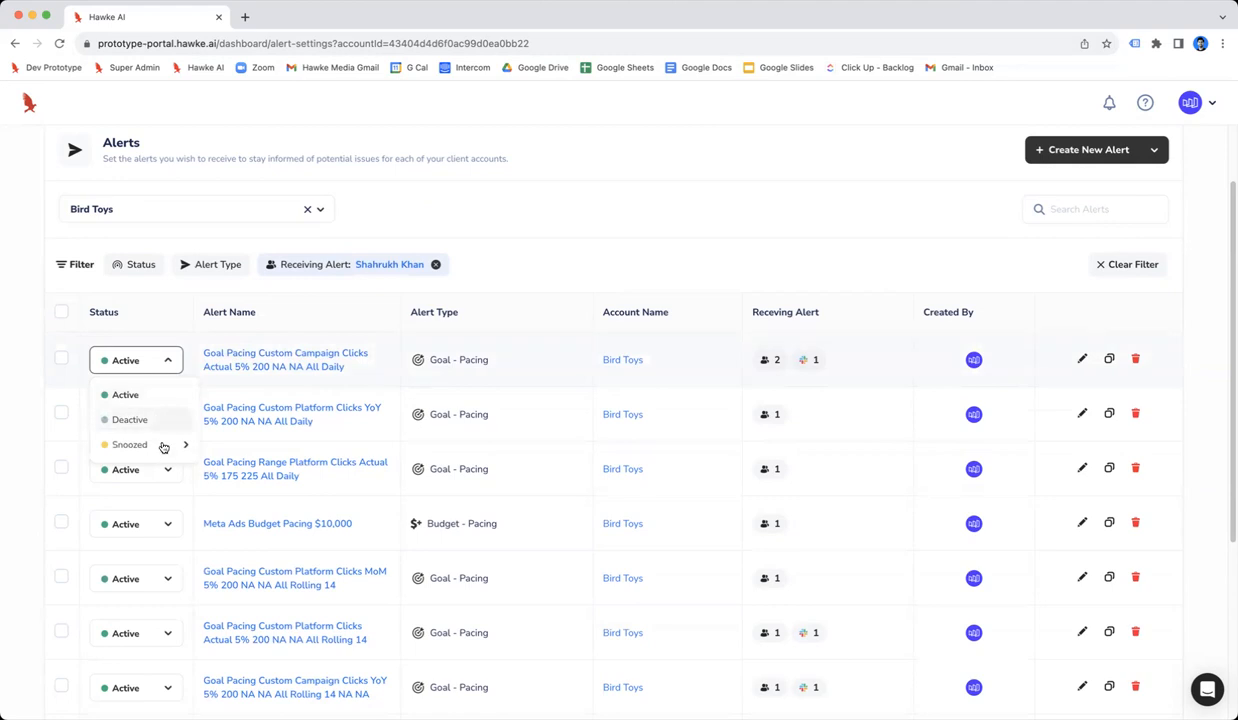
mouse_move(173, 446)
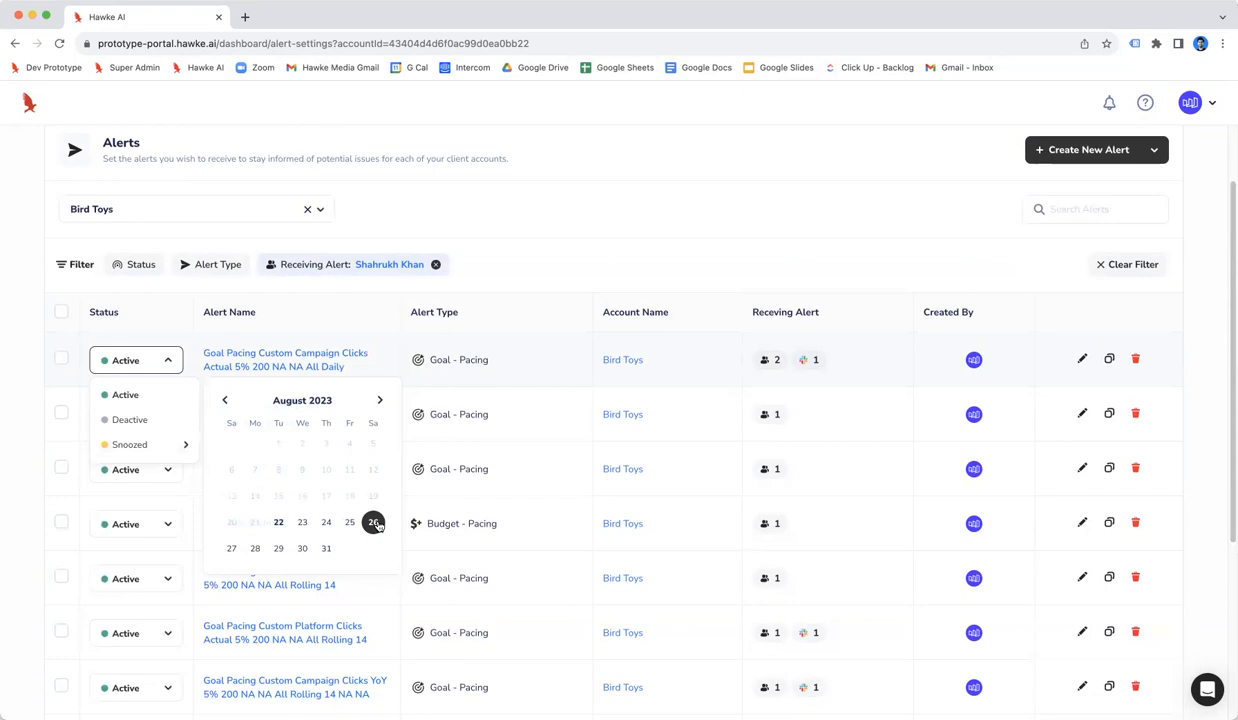
click(536, 270)
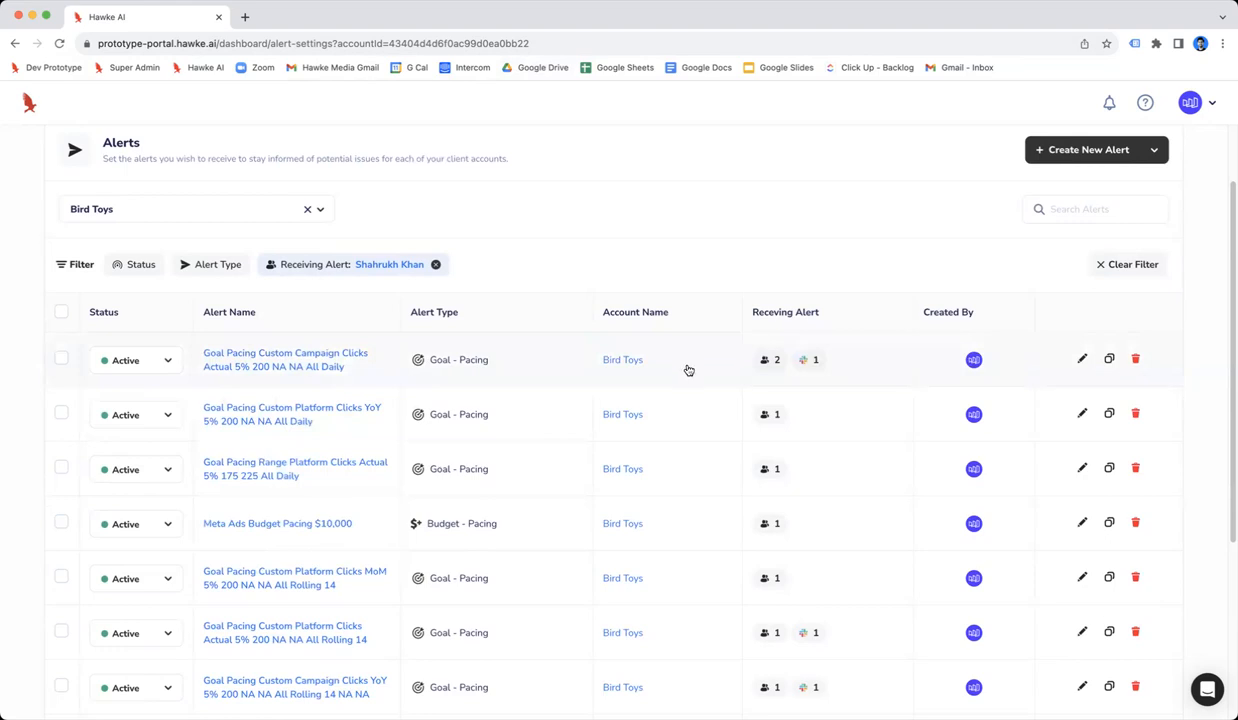
mouse_move(815, 363)
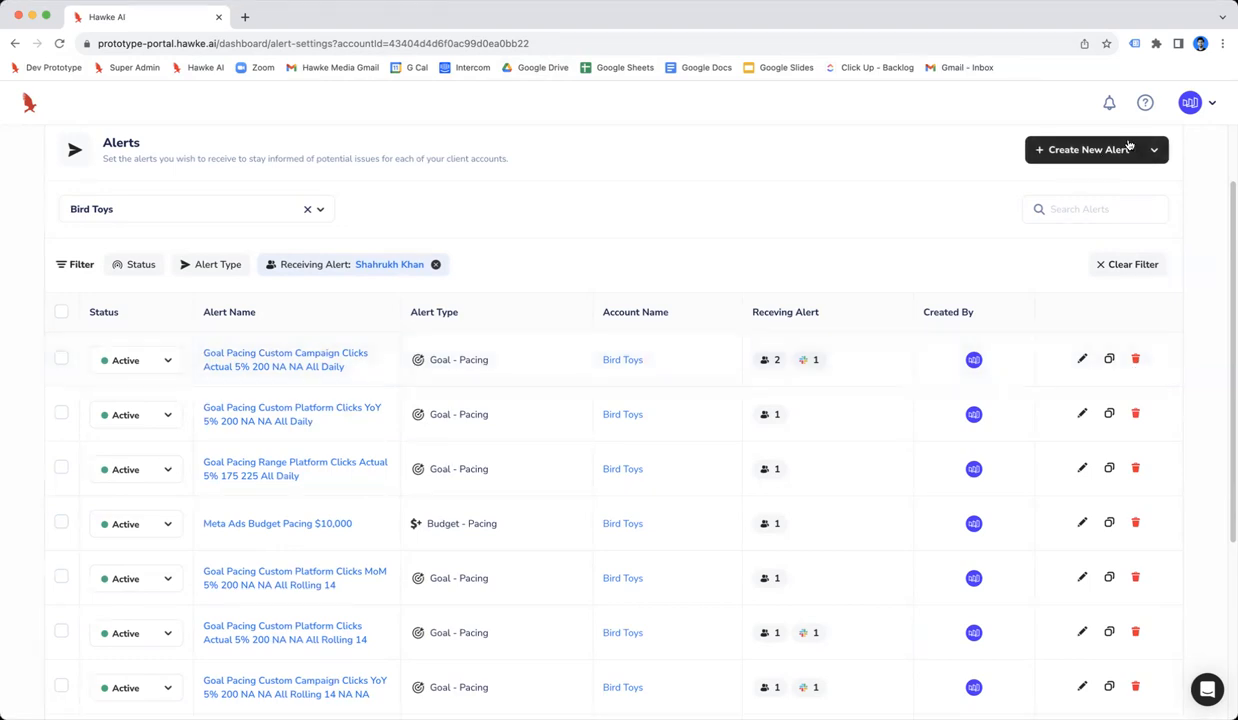
Start a new custom alert and choose Bird Toys as its account.
scroll(1097, 180, up, 1)
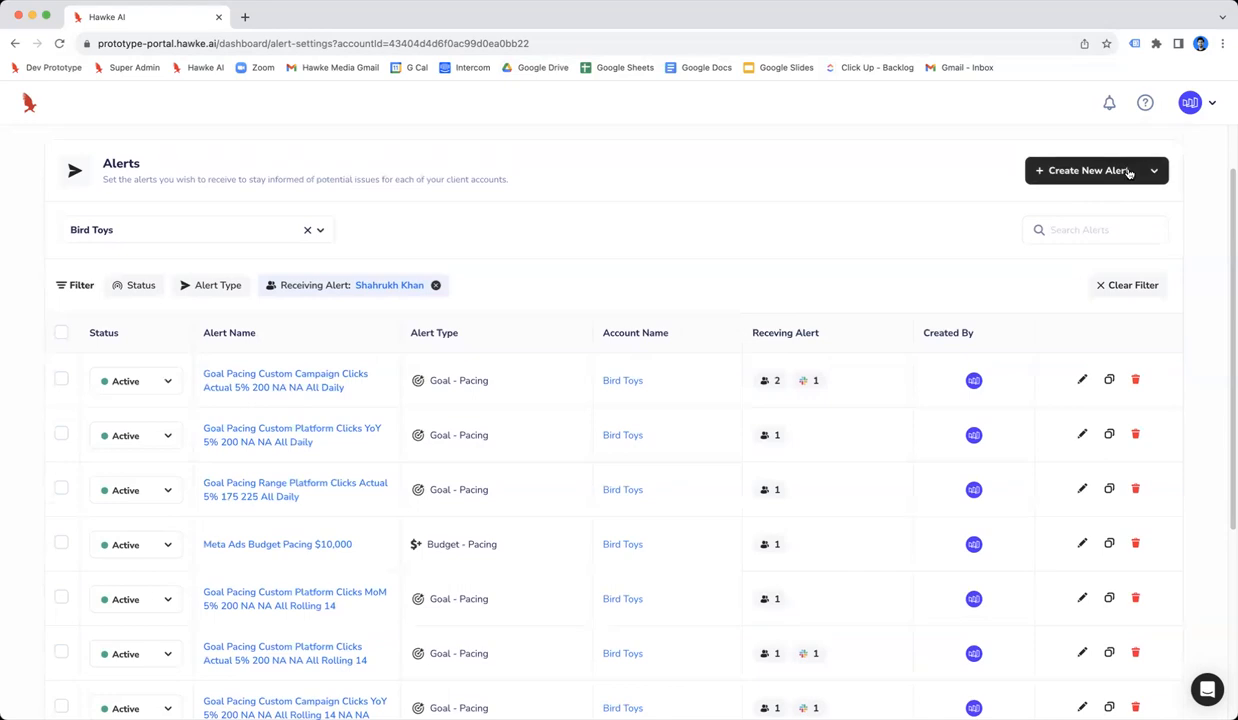
click(1138, 174)
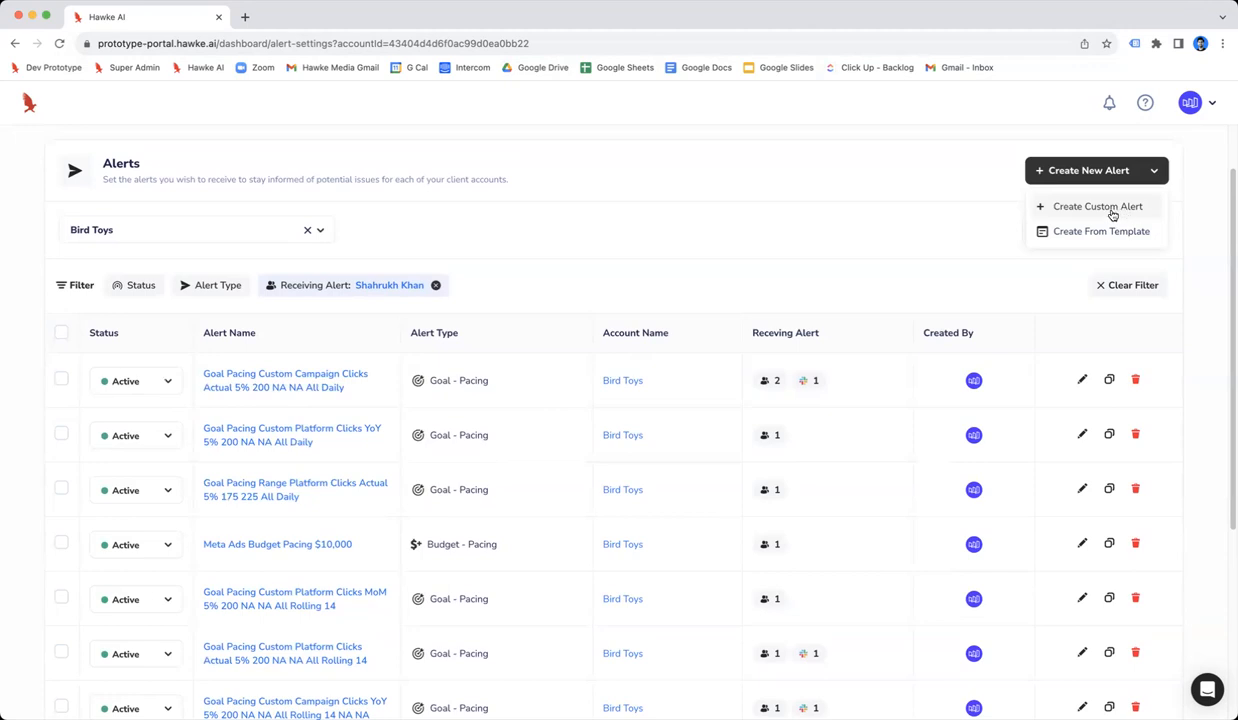
click(1111, 210)
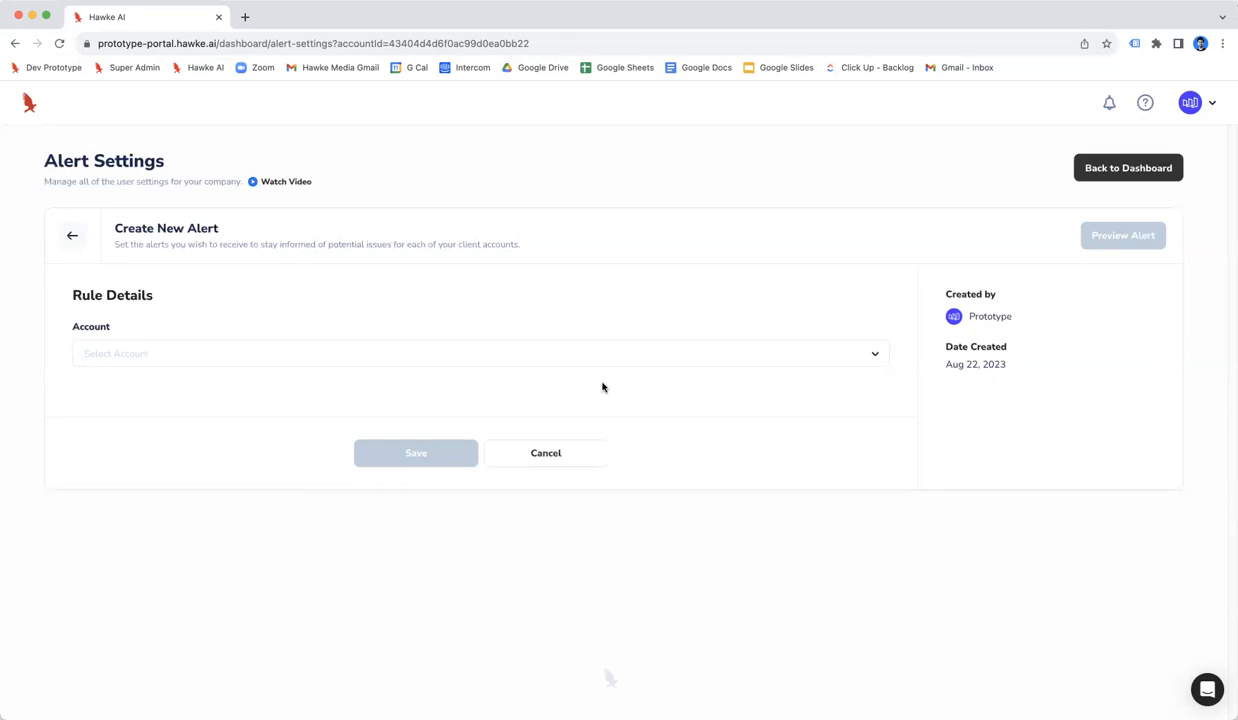
click(514, 356)
text(Bird)
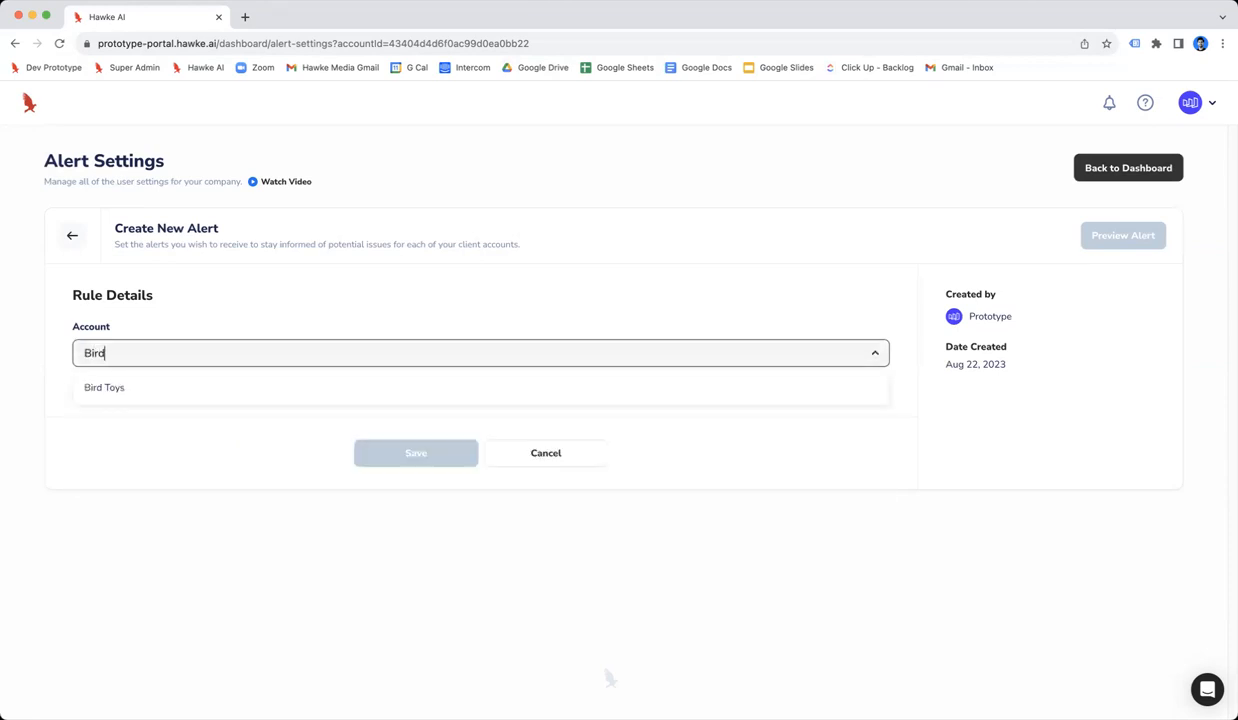
text( Toys)
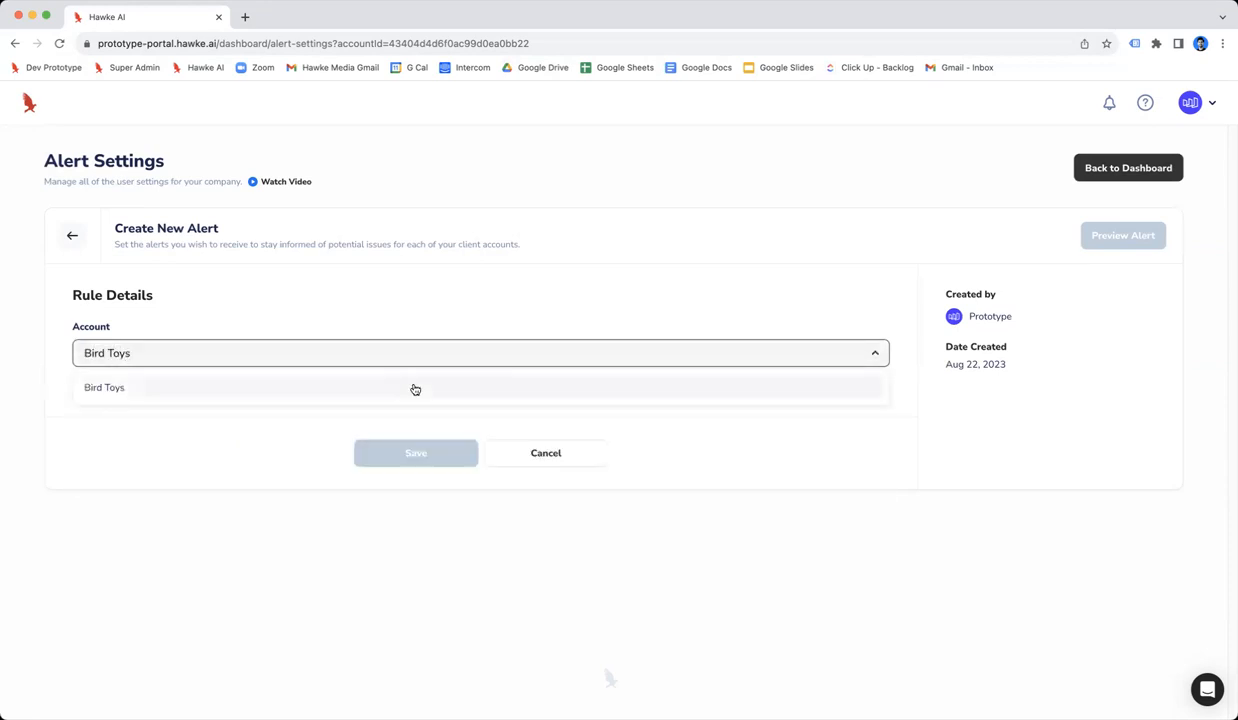
click(414, 387)
Name the alert rule "Meta Ads - Budget Pacing - $5,000".
scroll(419, 383, down, 1)
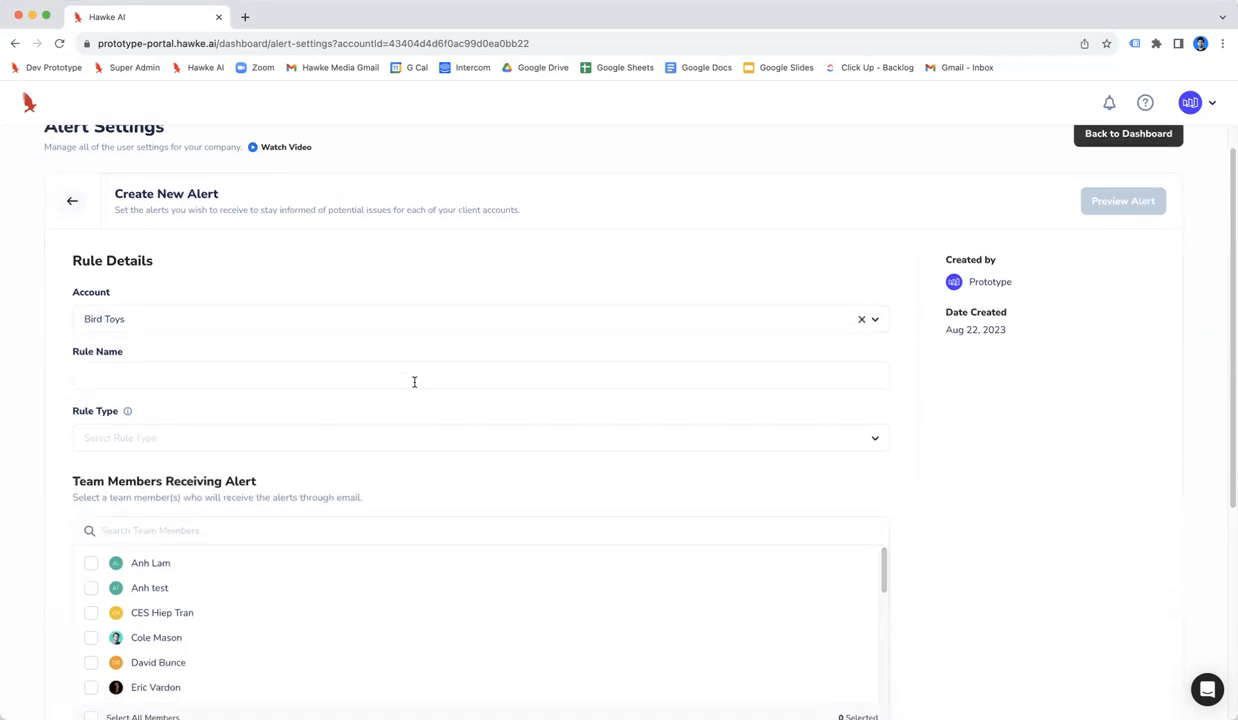
click(414, 381)
text(Meta Aedds)
key(BackSpace)
key(BackSpace)
key(BackSpace)
key(BackSpace)
text(ds)
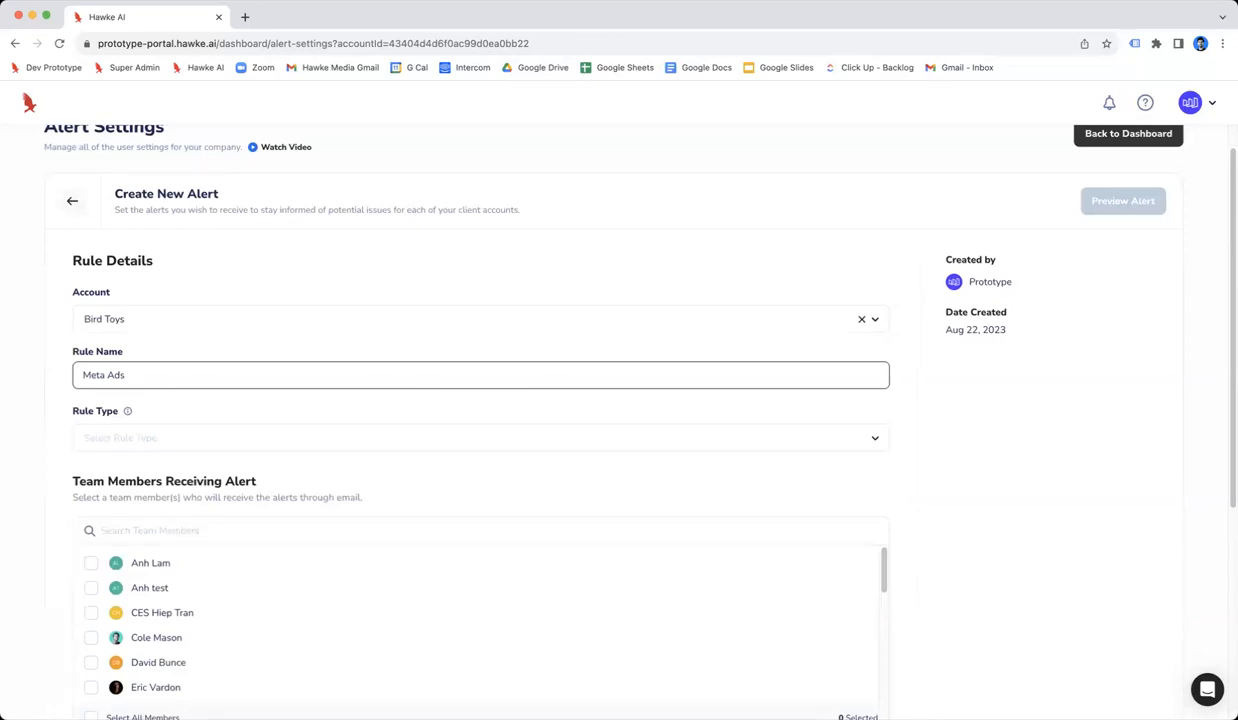
text(- Budget Pacing -)
text($5,000)
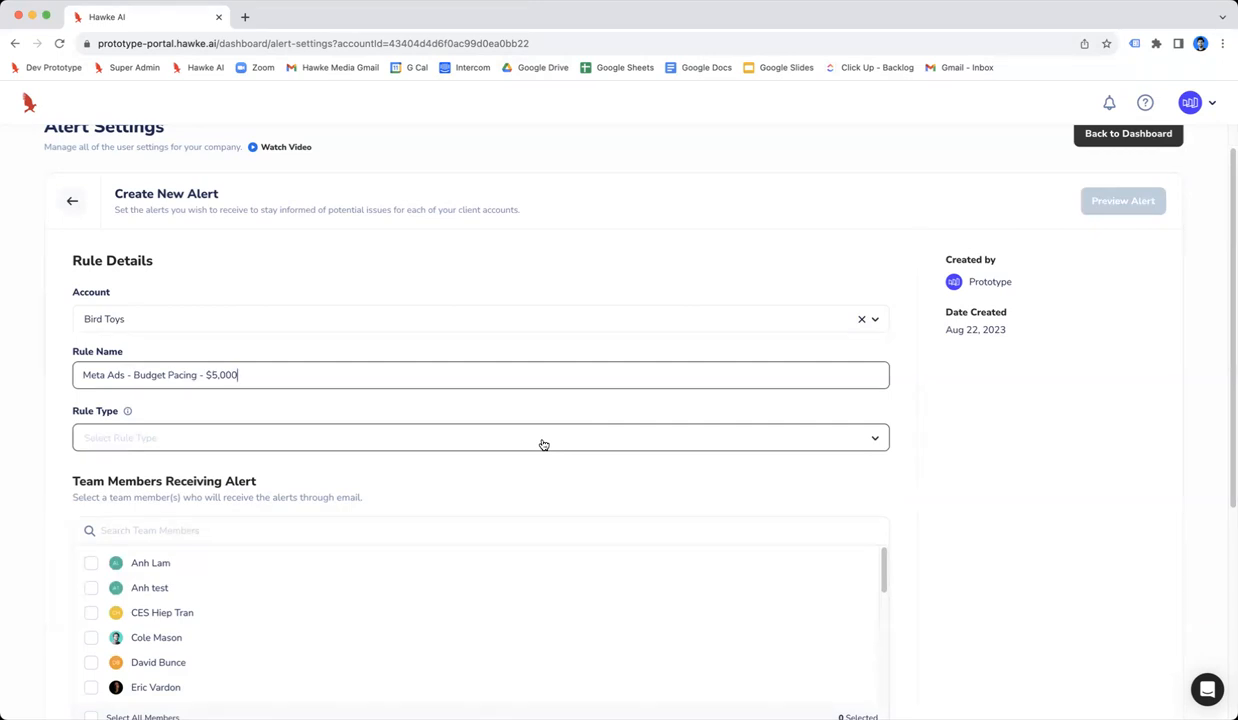
Set the rule type to Budget - Pacing and the budget type to Basic.
scroll(543, 444, down, 1)
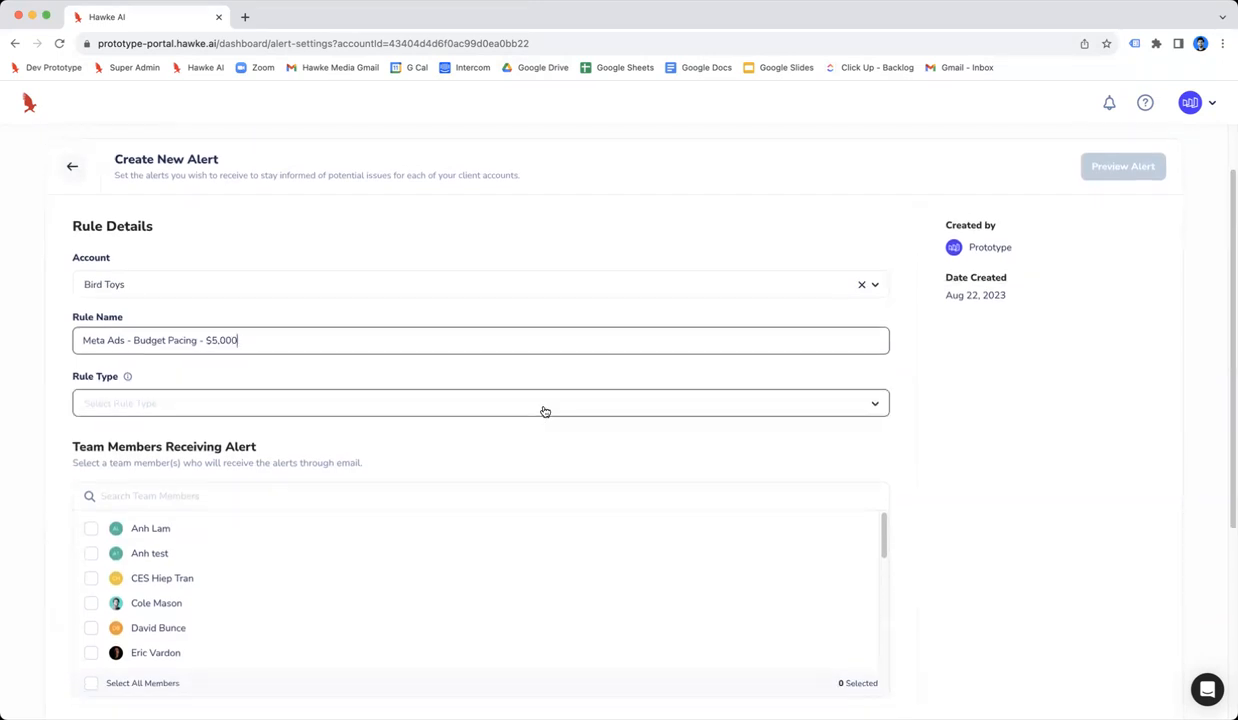
click(544, 406)
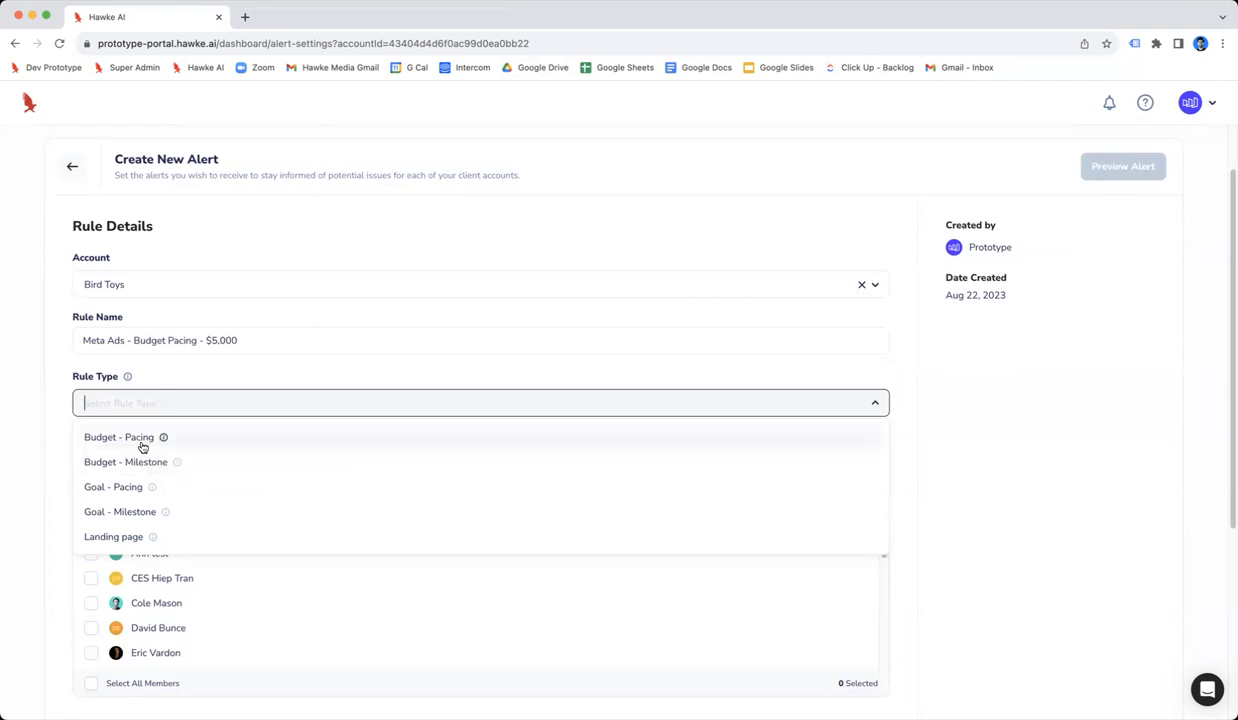
click(135, 436)
scroll(240, 497, down, 2)
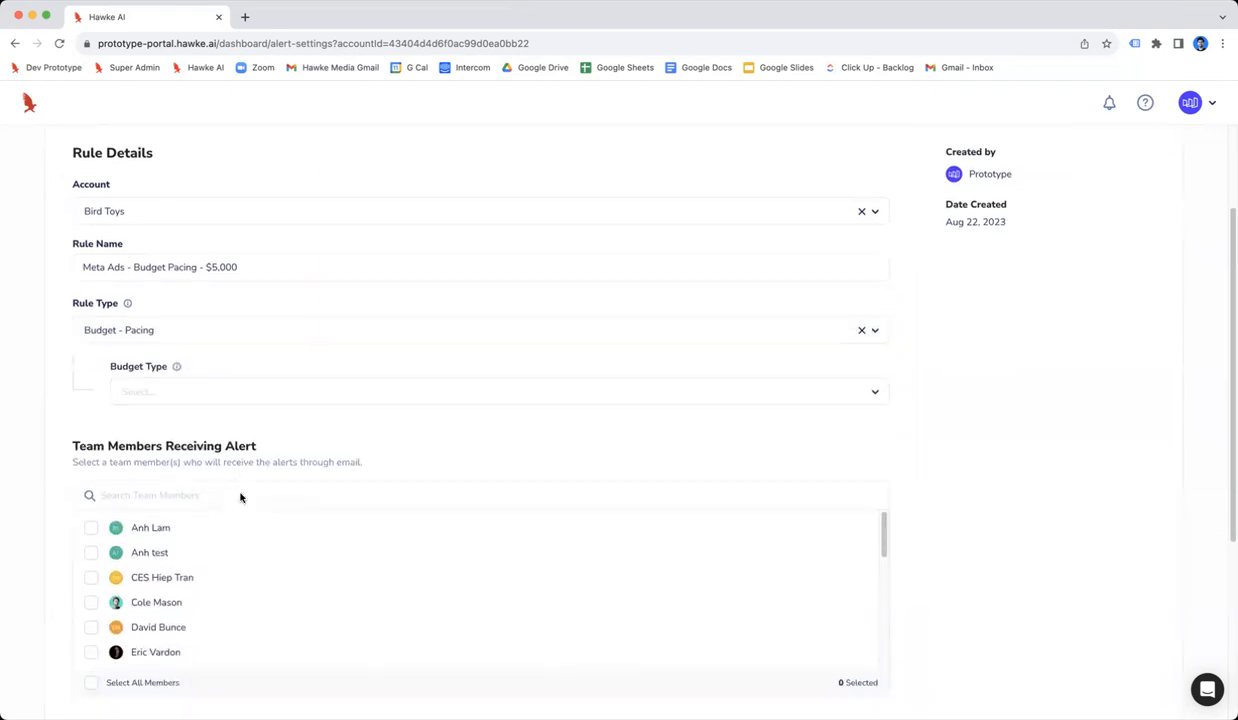
click(220, 386)
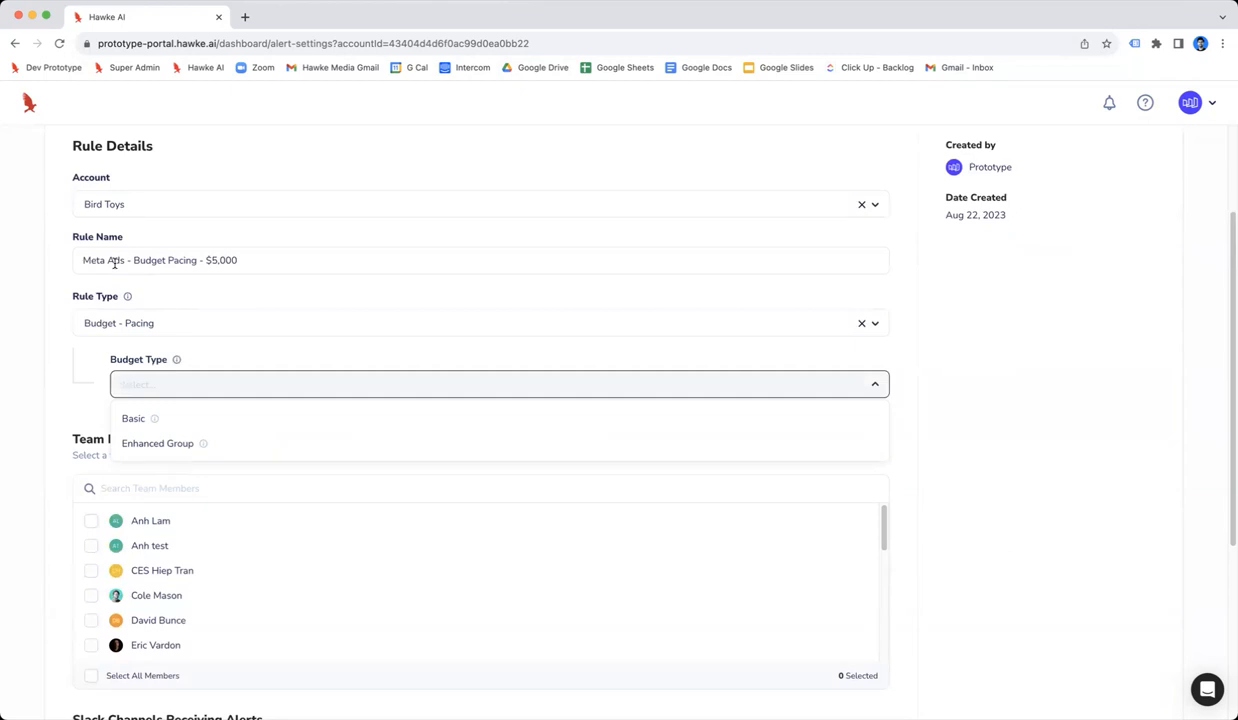
click(185, 419)
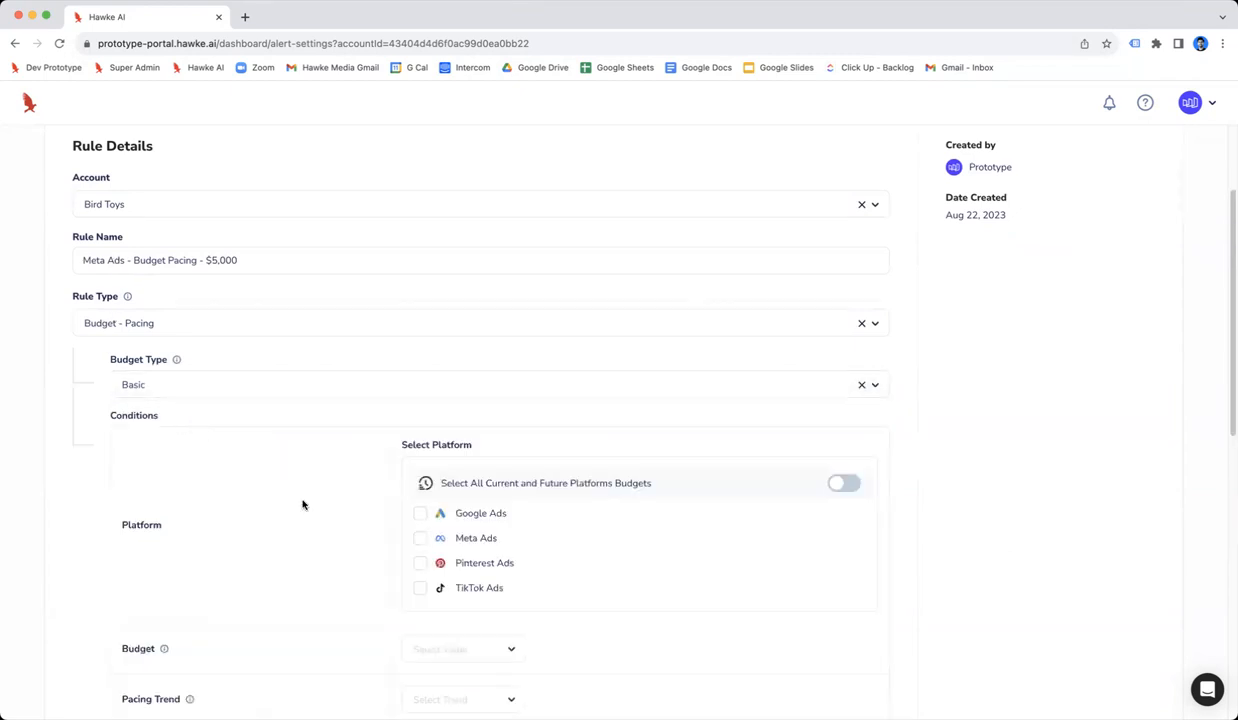
Select Meta Ads as the only platform in the alert's conditions, leaving the all-platforms budget option off.
scroll(303, 505, down, 5)
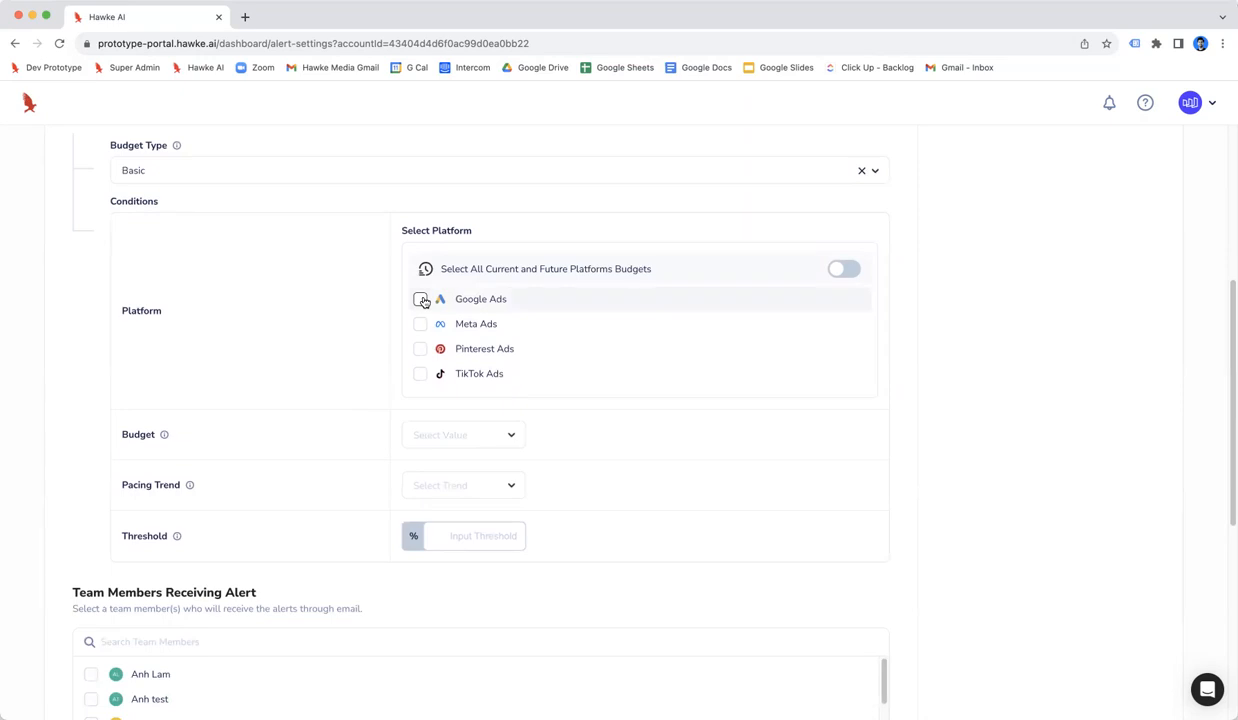
click(851, 270)
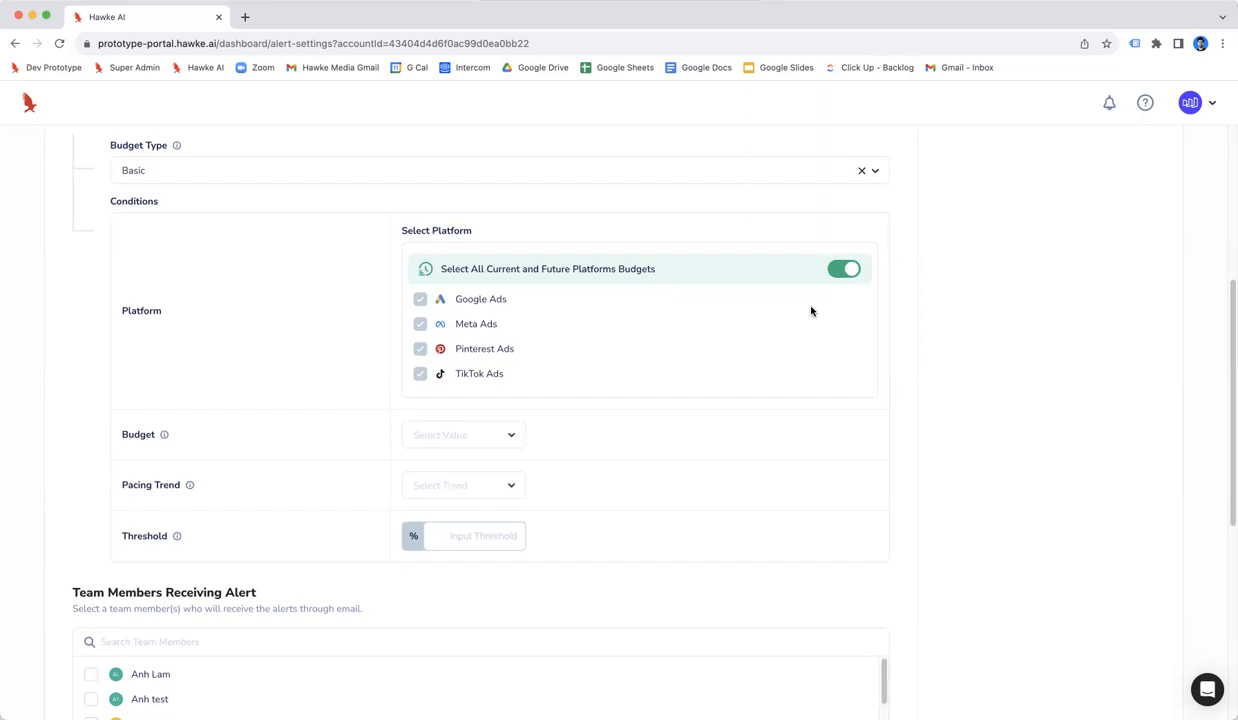
click(832, 268)
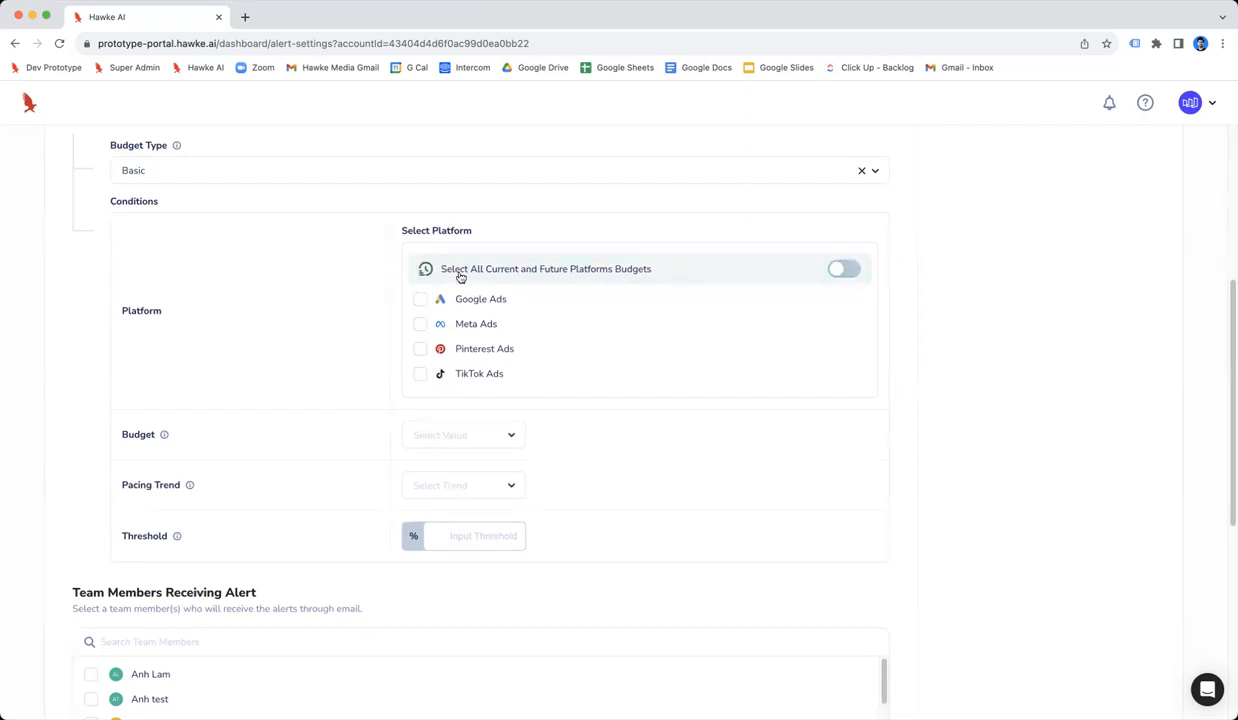
click(420, 324)
click(420, 349)
click(420, 373)
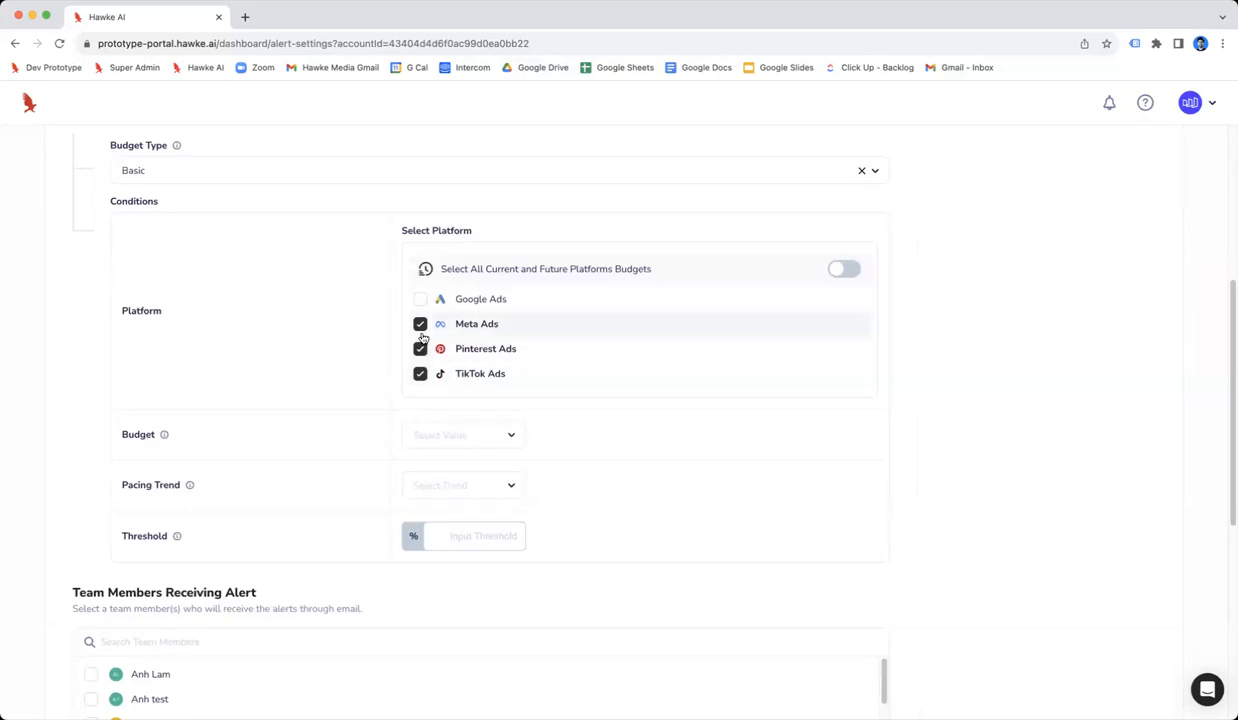
click(420, 348)
click(420, 373)
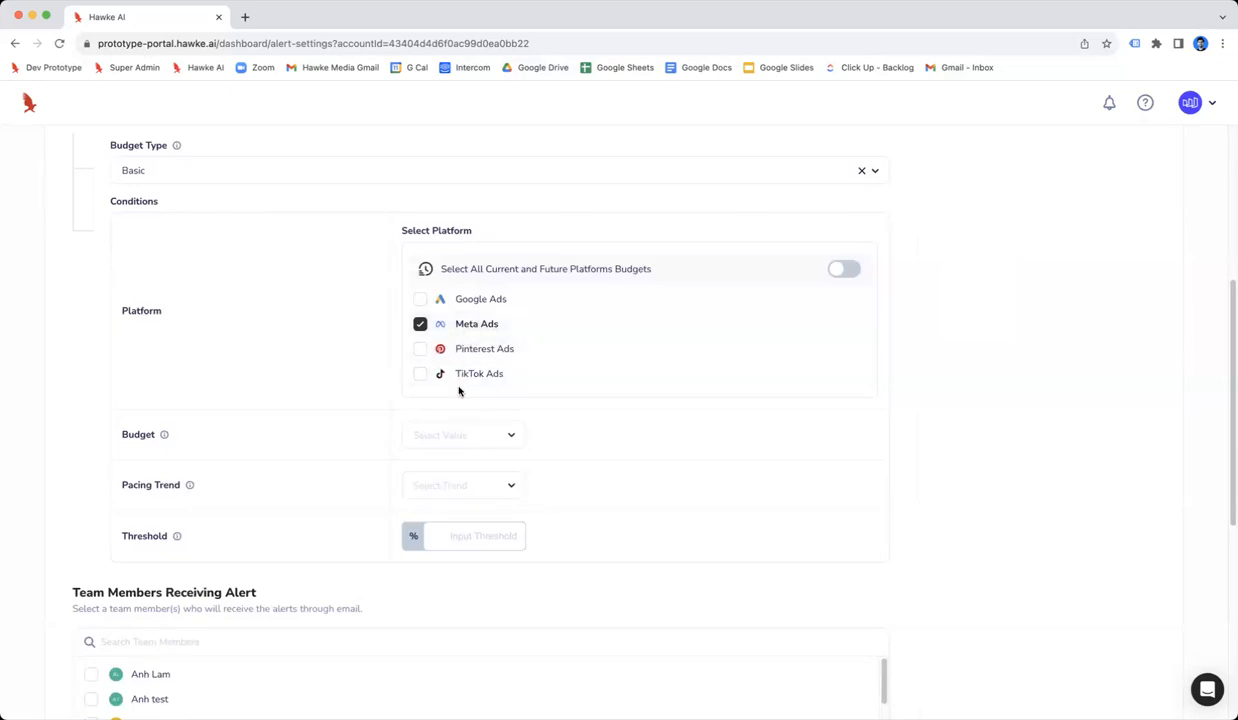
Set the alert's budget condition to Actual and its pacing trend to Over & Under.
click(473, 442)
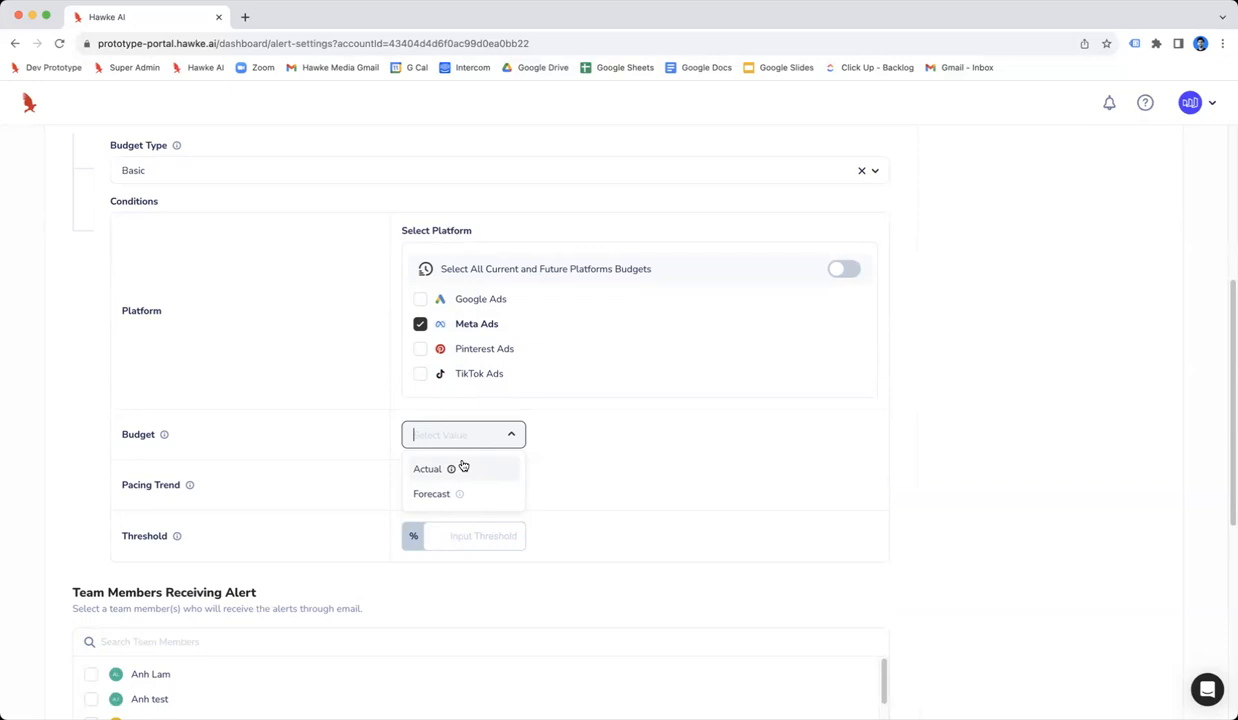
click(463, 466)
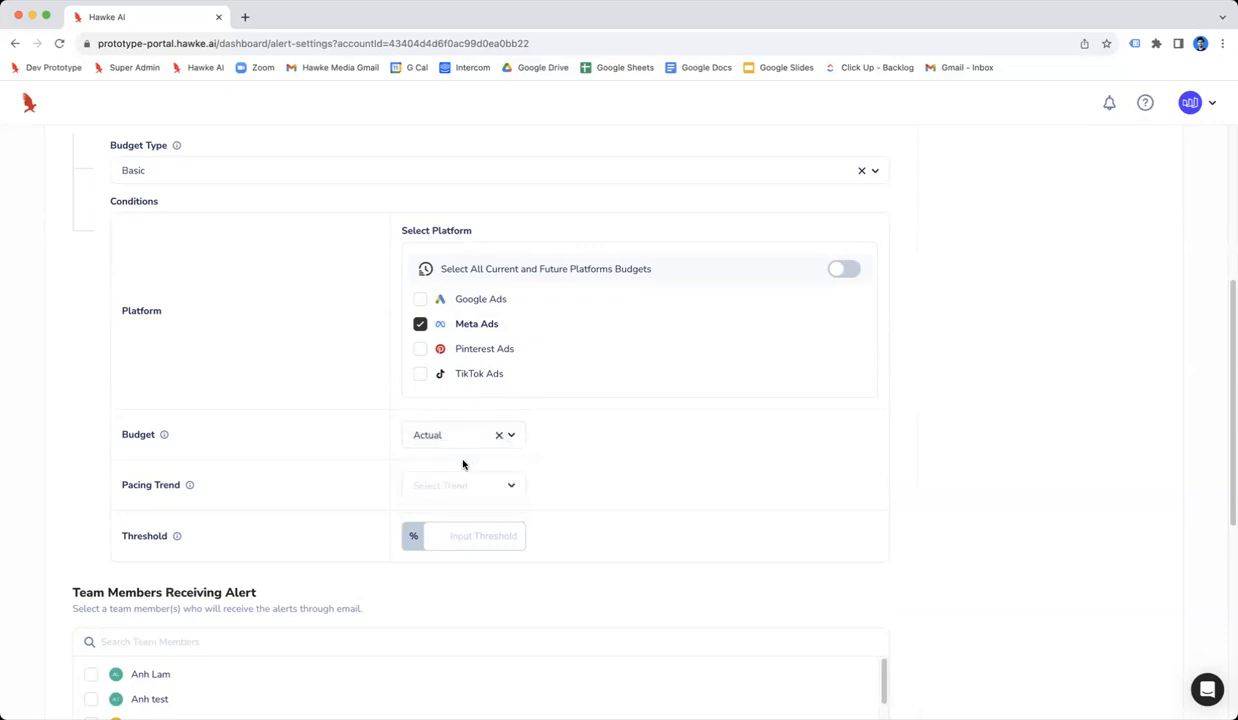
scroll(492, 496, down, 1)
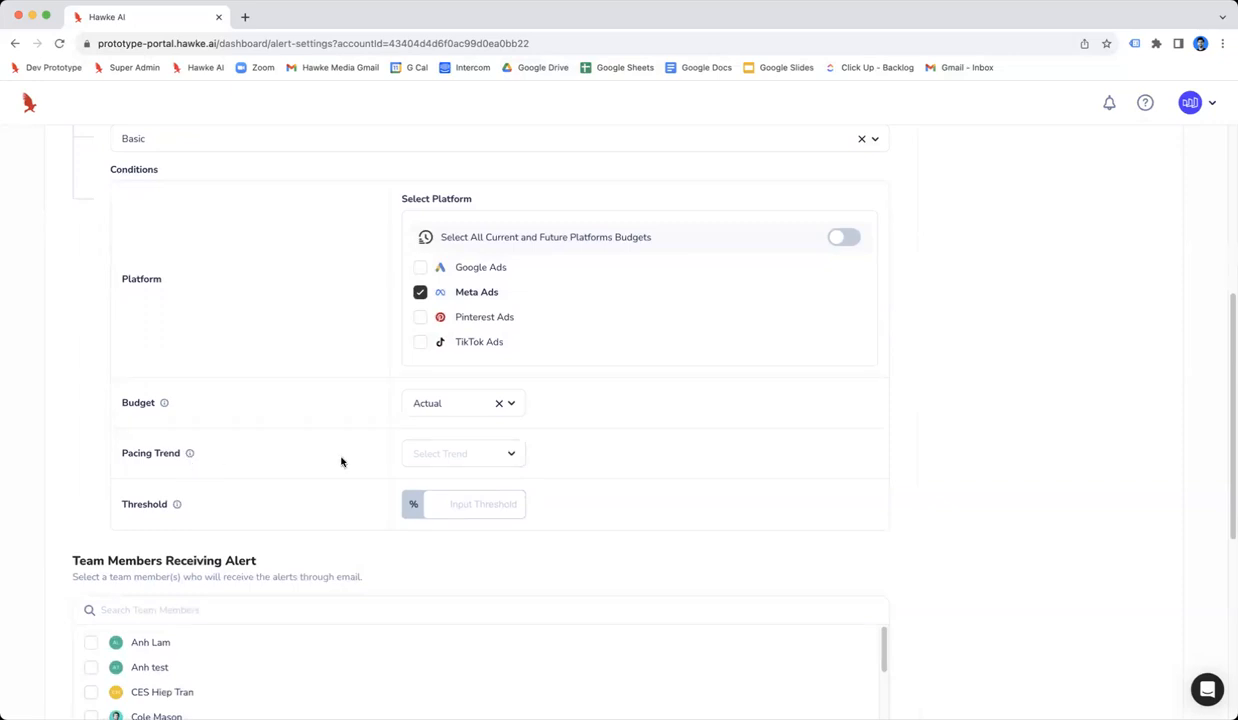
click(507, 455)
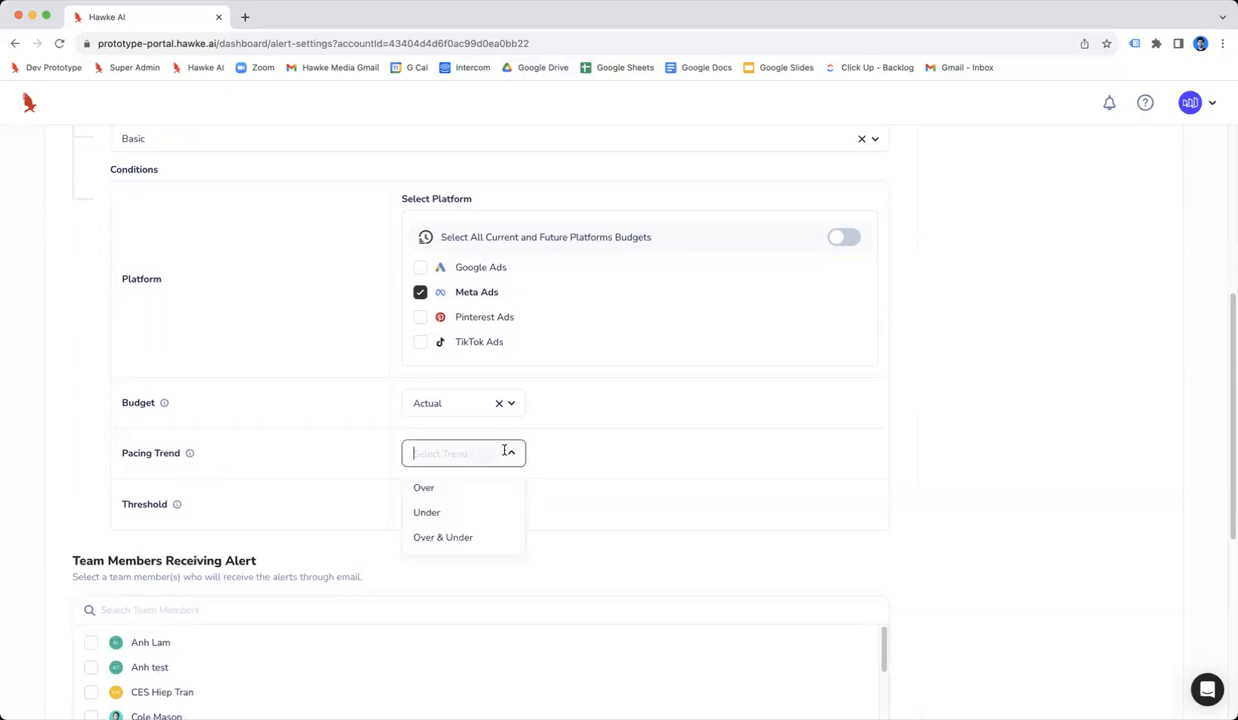
click(494, 540)
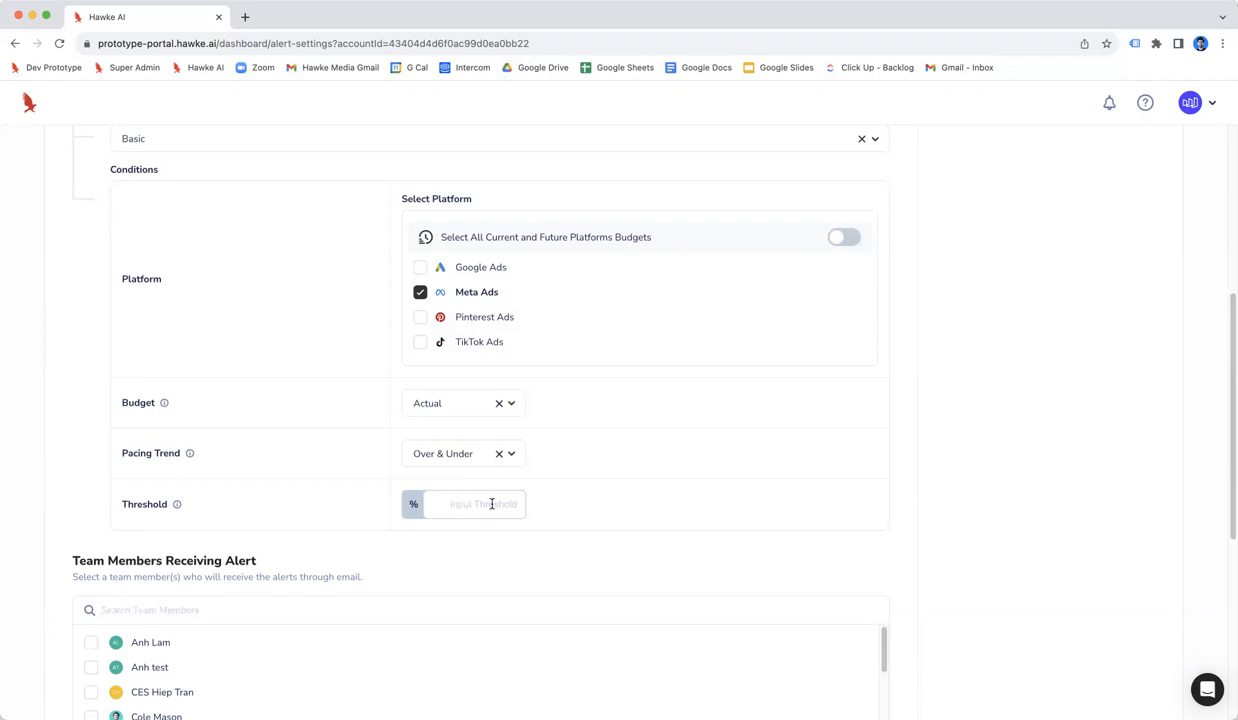
Set the pacing threshold to 5%.
text(5)
key(BackSpace)
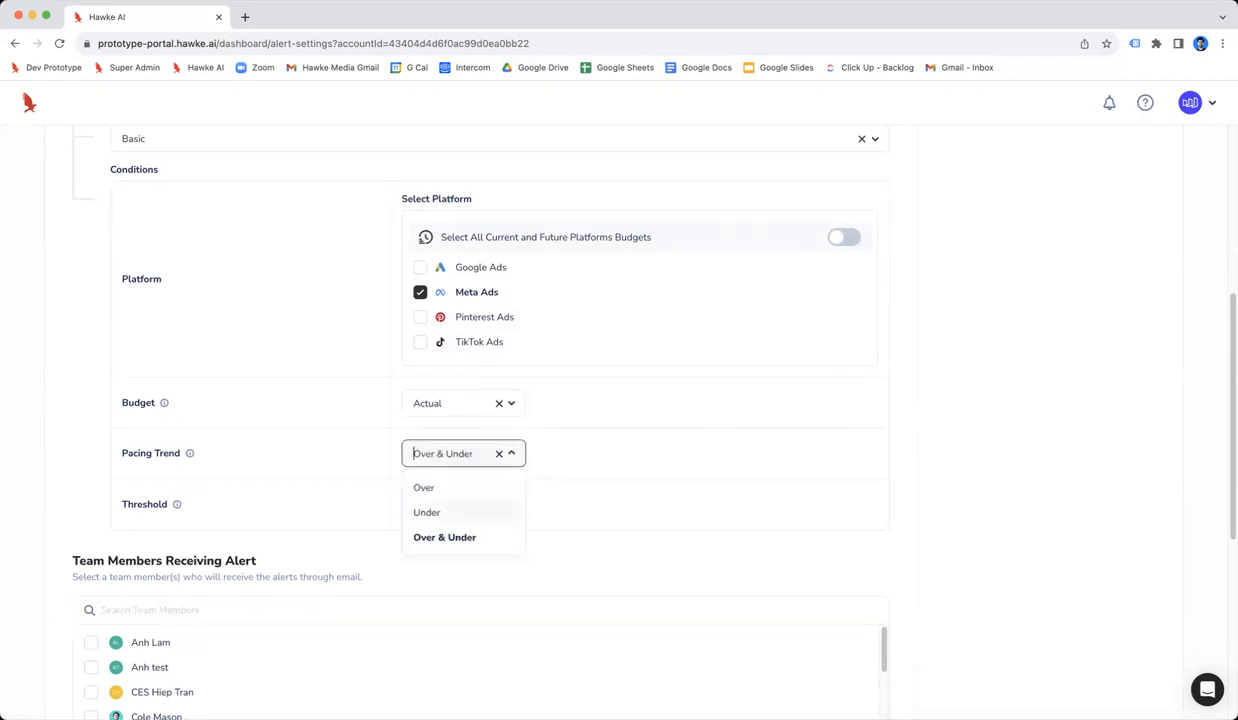
click(508, 500)
text(5)
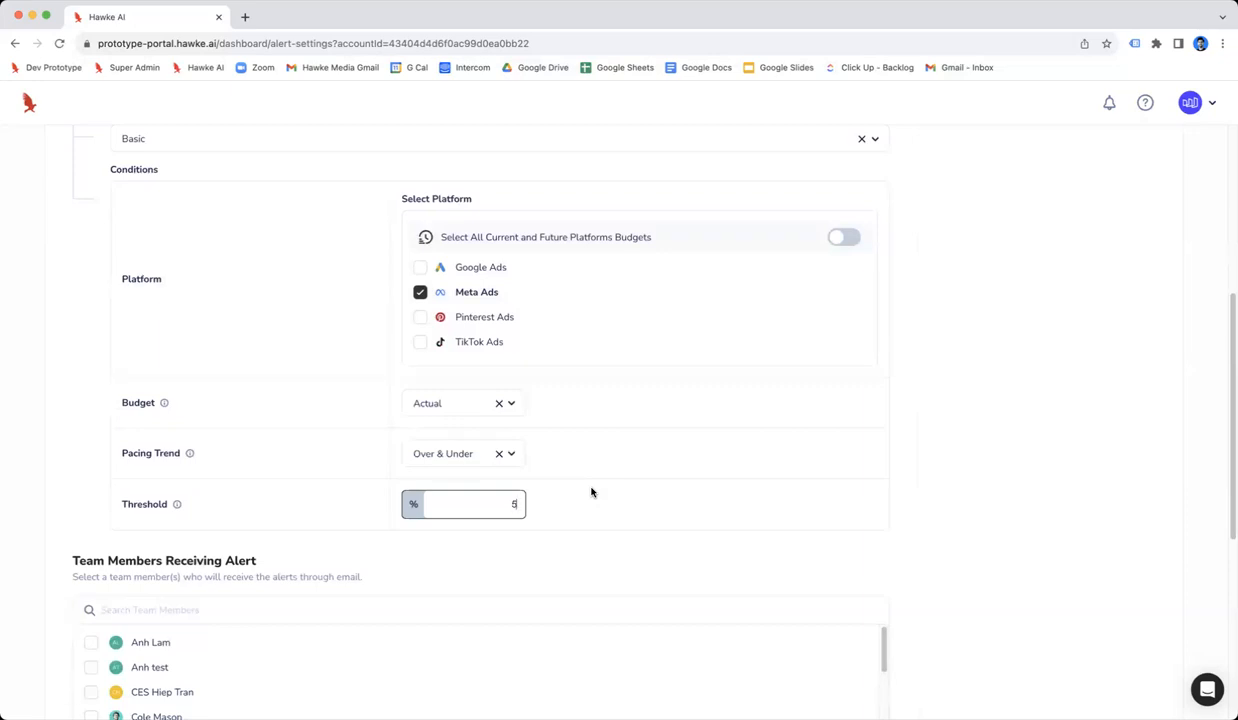
Find the intended team member by name and select them to receive the alert by email.
scroll(591, 492, down, 5)
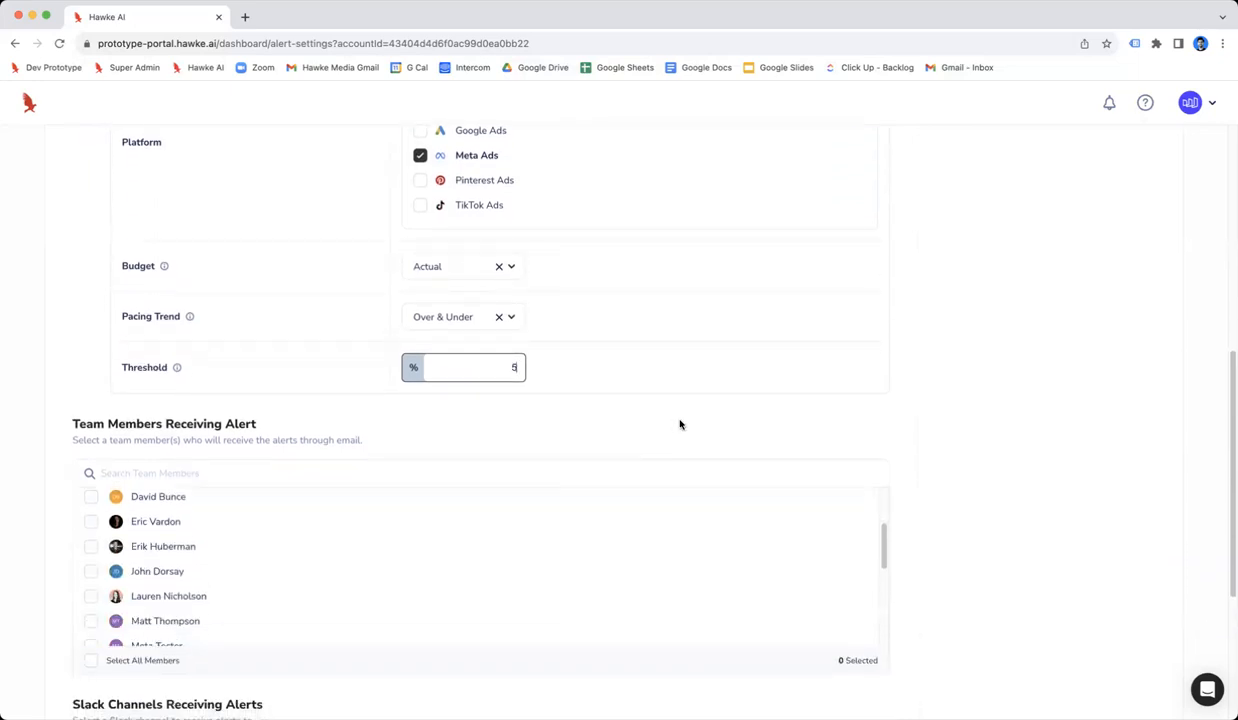
scroll(686, 424, down, 2)
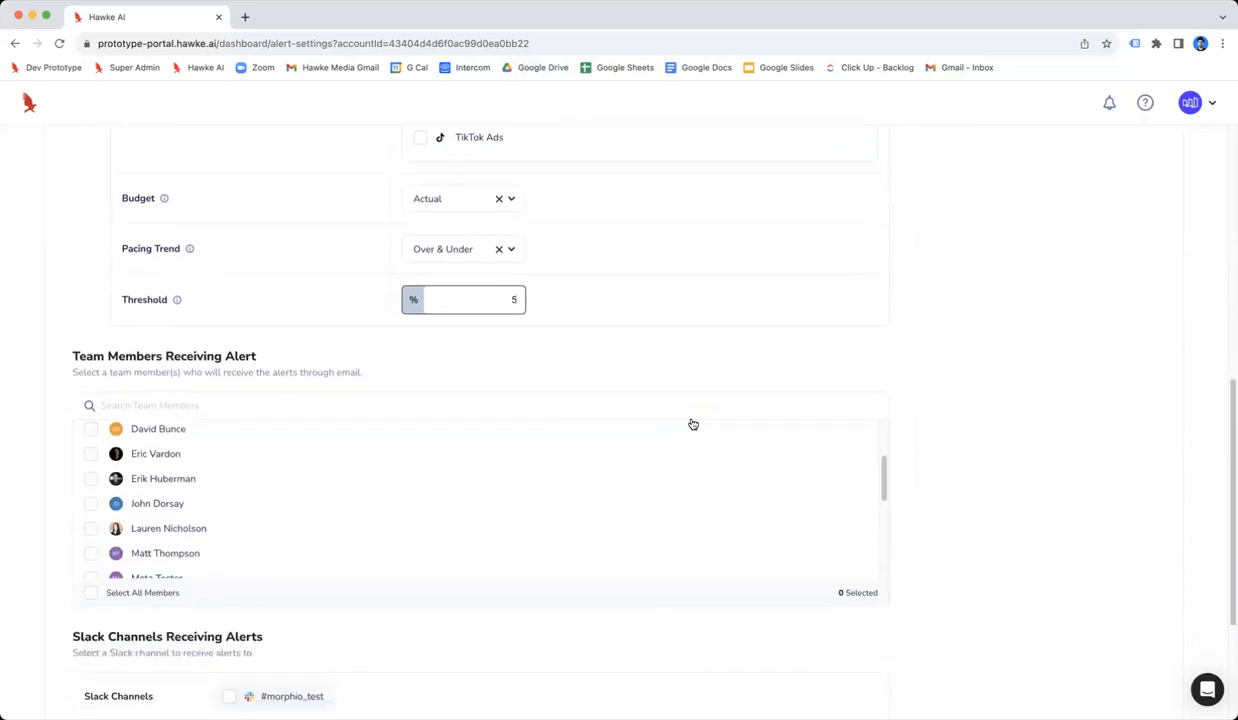
click(528, 390)
text(Shahrukh)
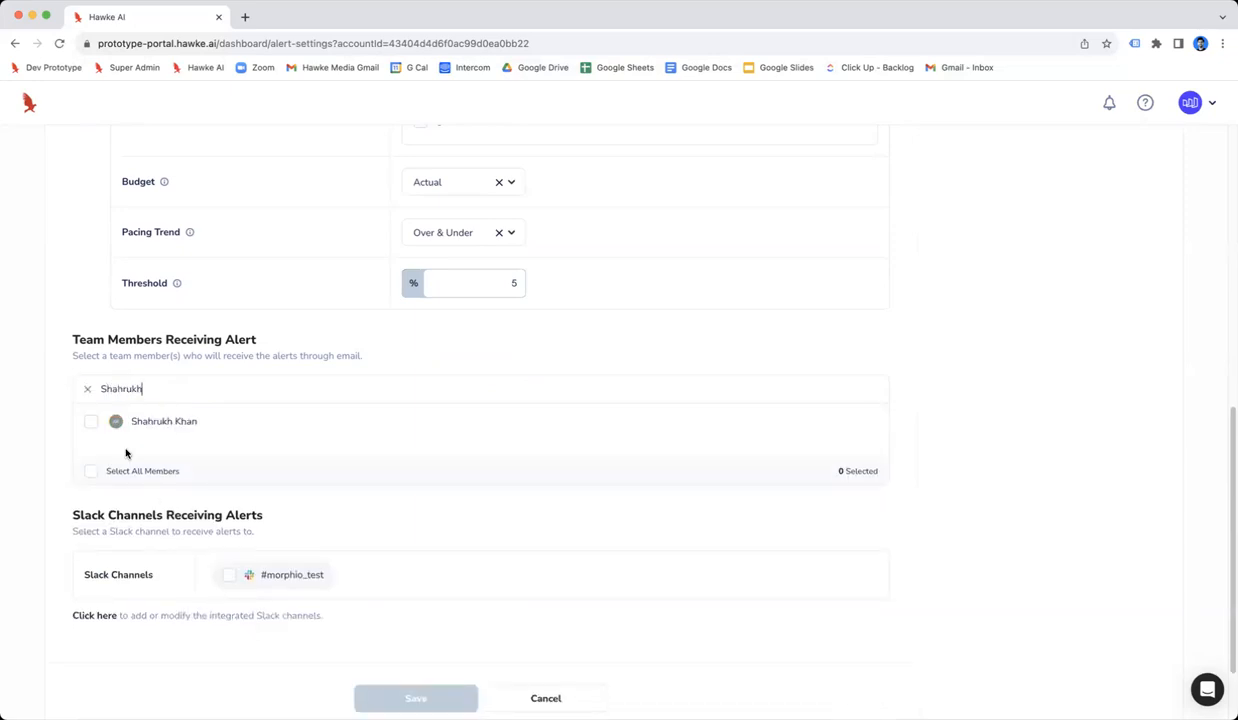
click(90, 420)
scroll(226, 452, down, 1)
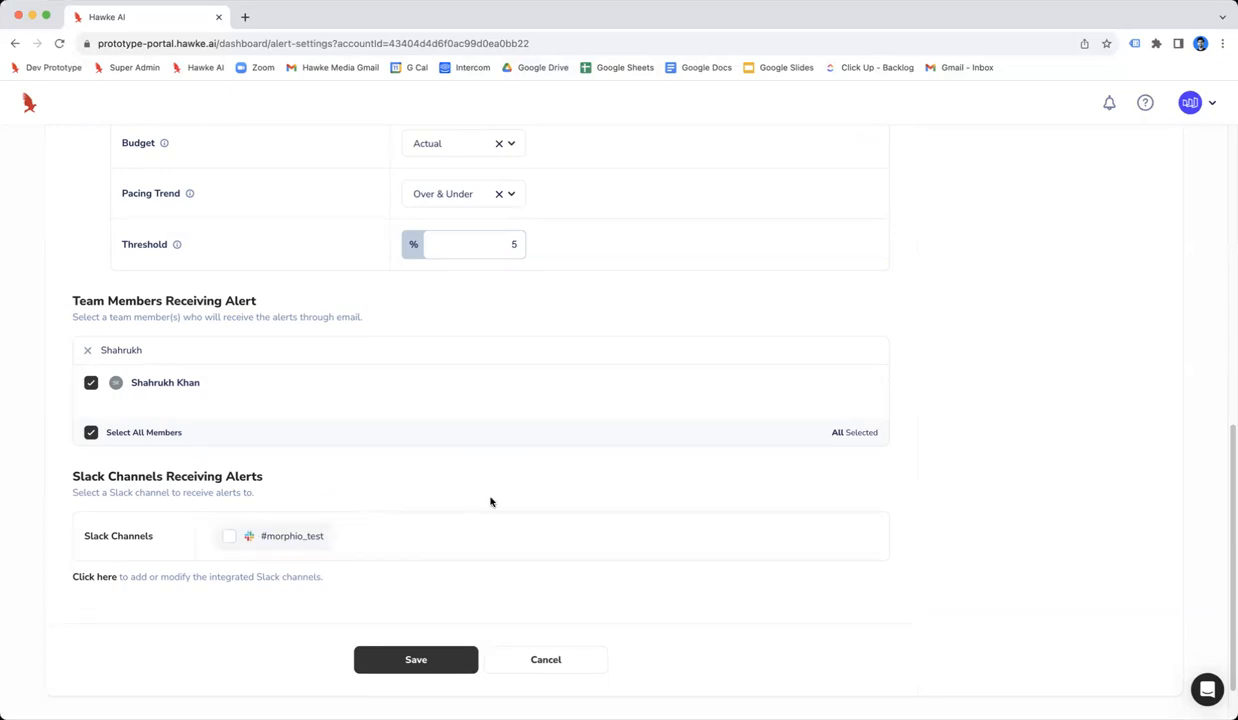
scroll(491, 502, down, 1)
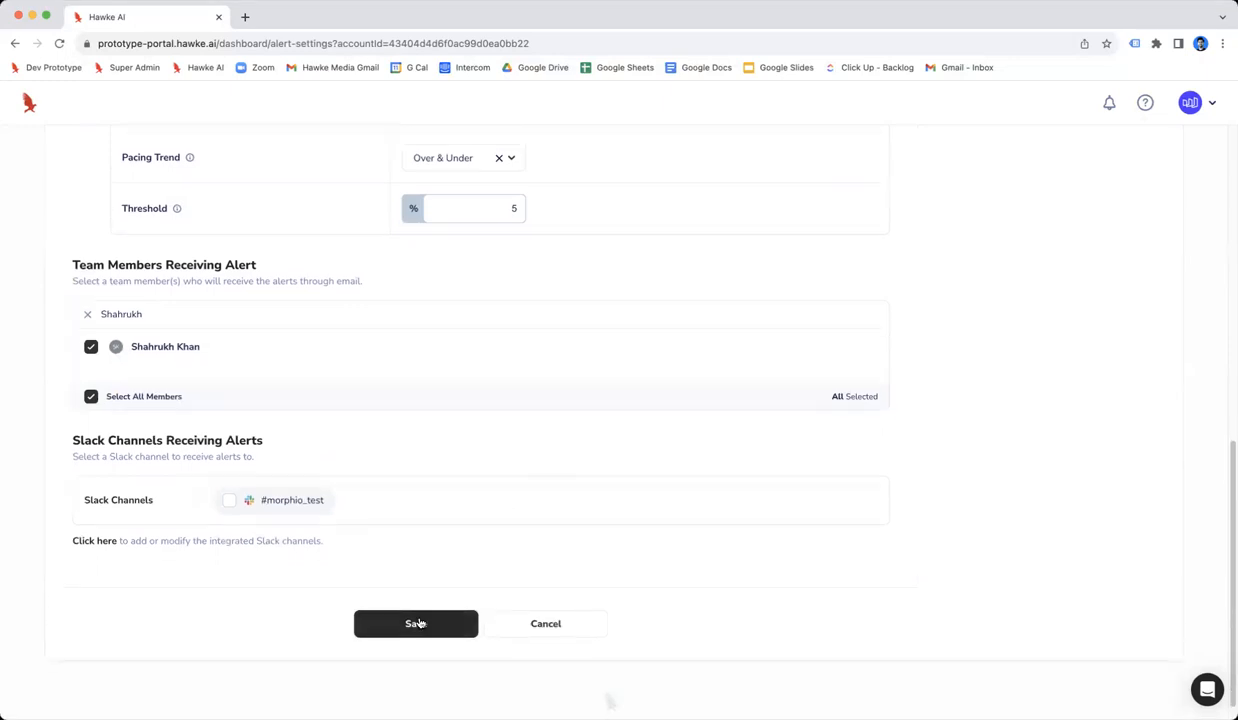
Review the rule details from account to threshold and save the new alert.
scroll(508, 474, up, 15)
click(363, 410)
scroll(323, 486, down, 5)
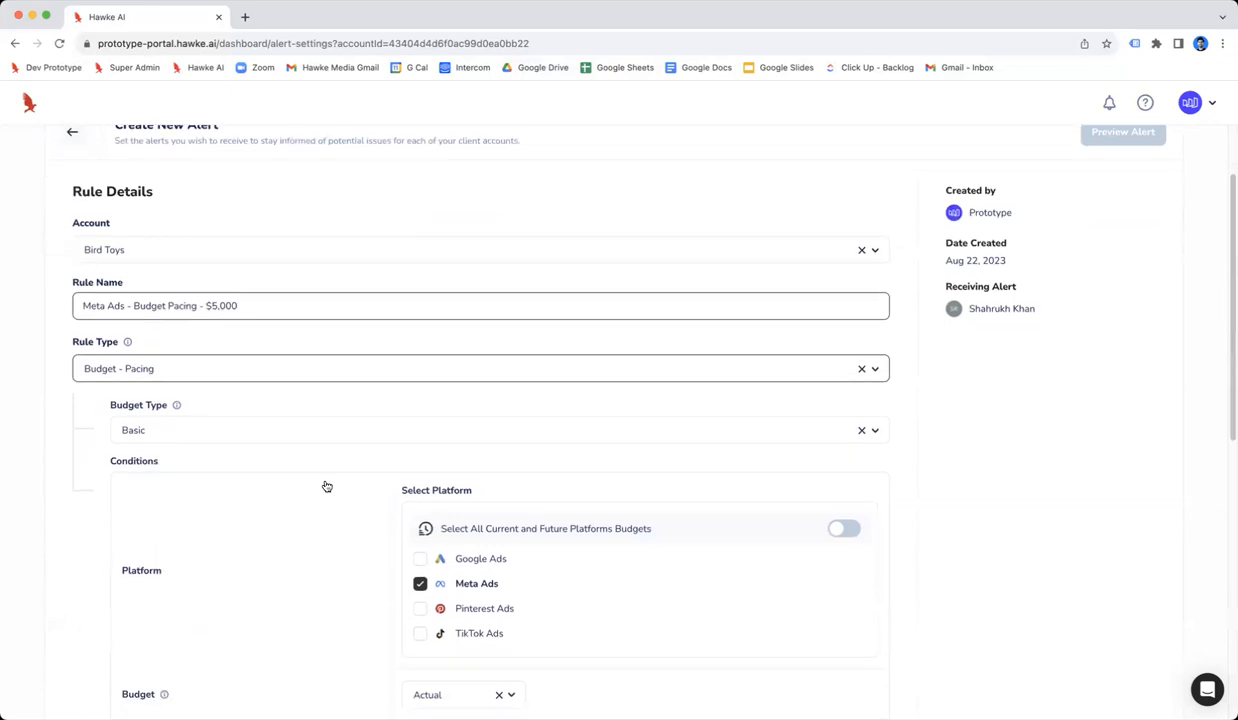
scroll(326, 485, up, 1)
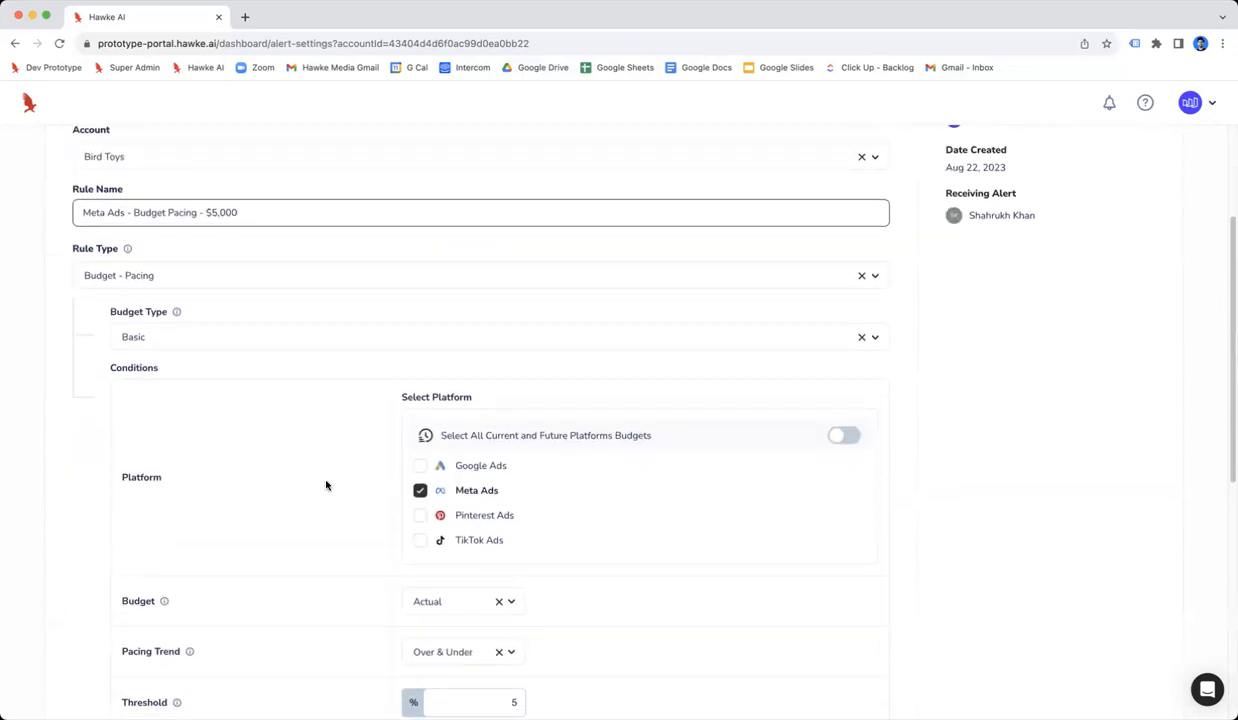
scroll(326, 485, up, 2)
scroll(326, 485, down, 8)
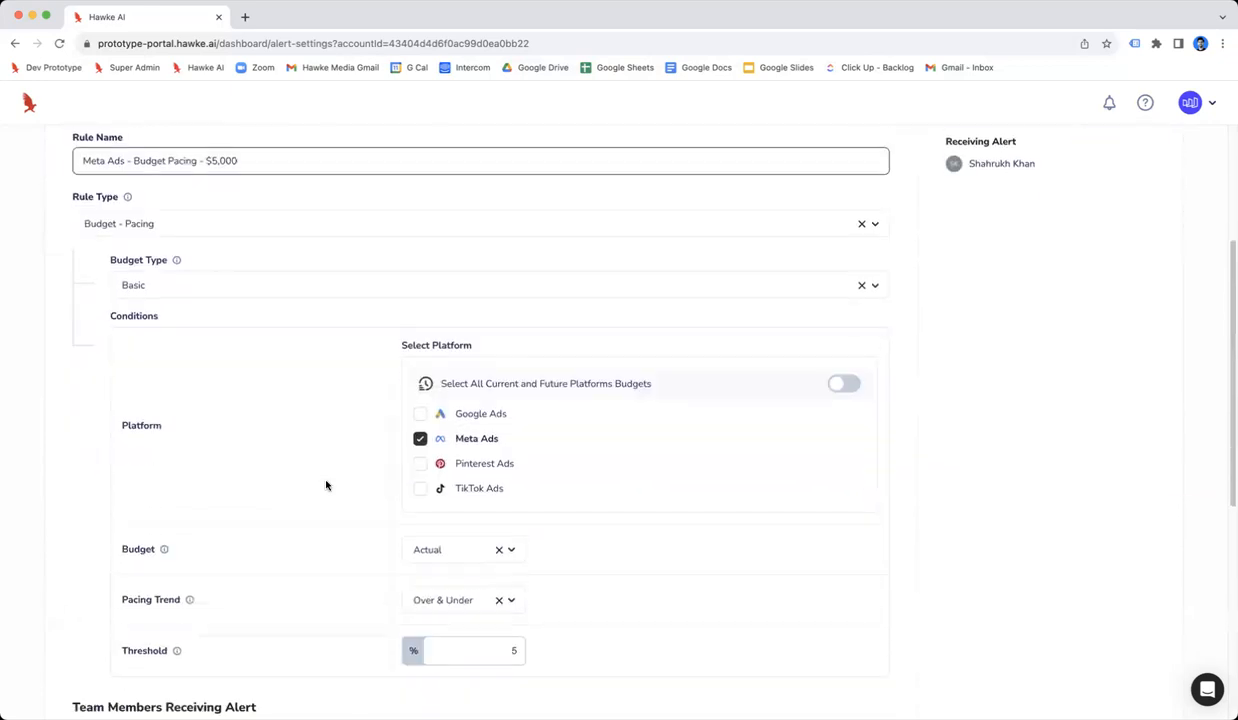
scroll(326, 485, down, 5)
click(407, 598)
Search the Bird Toys alerts for "Budget Pacin" and open "Meta Ads - Budget Pacing - $5,000" for editing.
scroll(405, 598, up, 5)
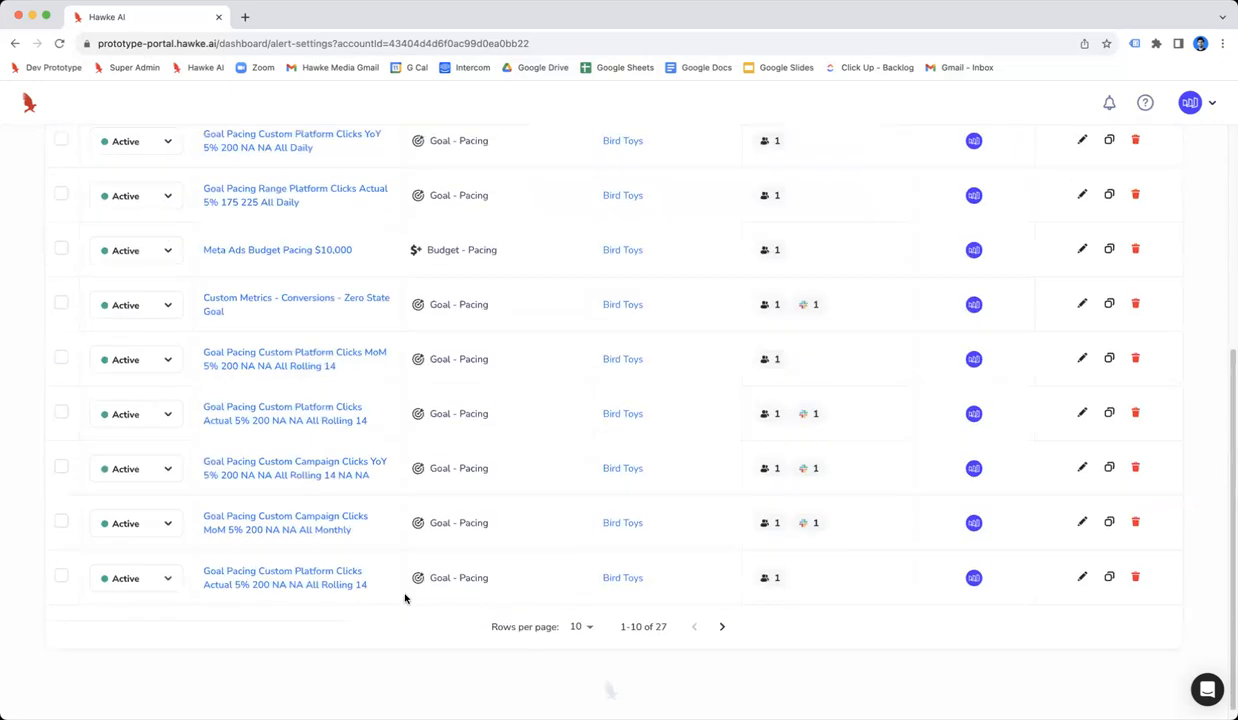
click(1082, 212)
text(Budget Pacin)
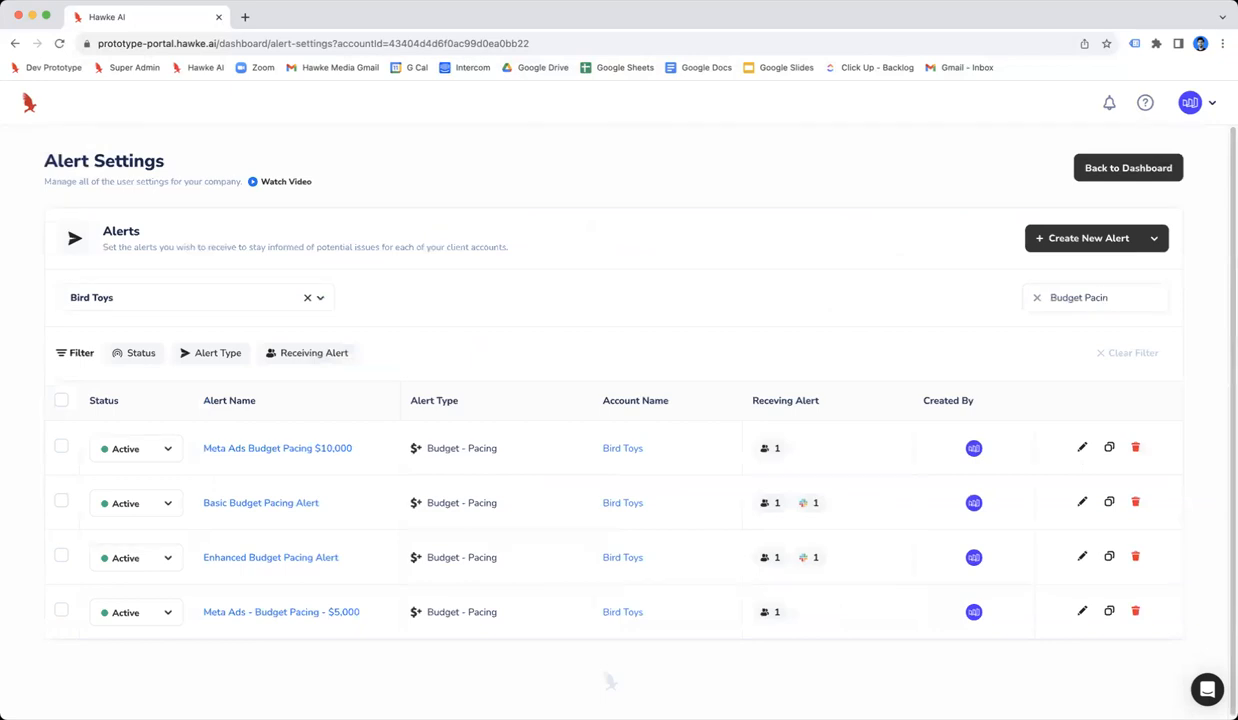
click(300, 614)
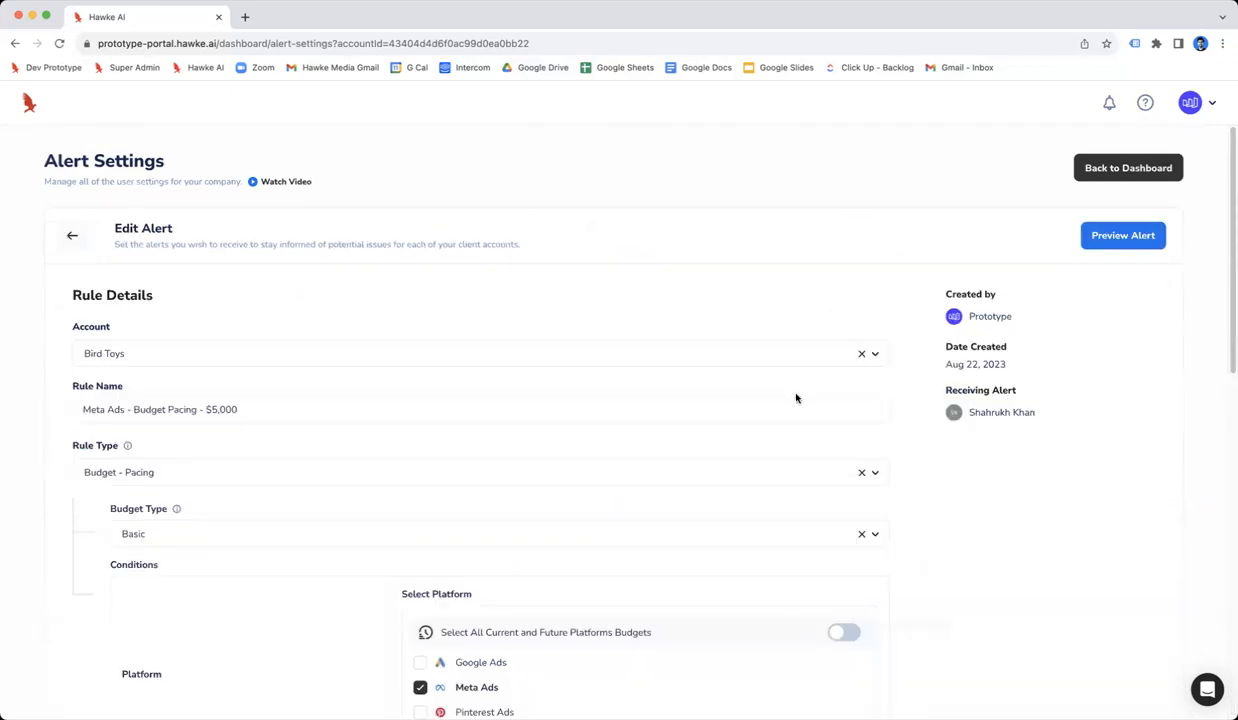
Generate a preview of the $5,000 budget pacing alert and return to the alerts list.
scroll(700, 402, down, 3)
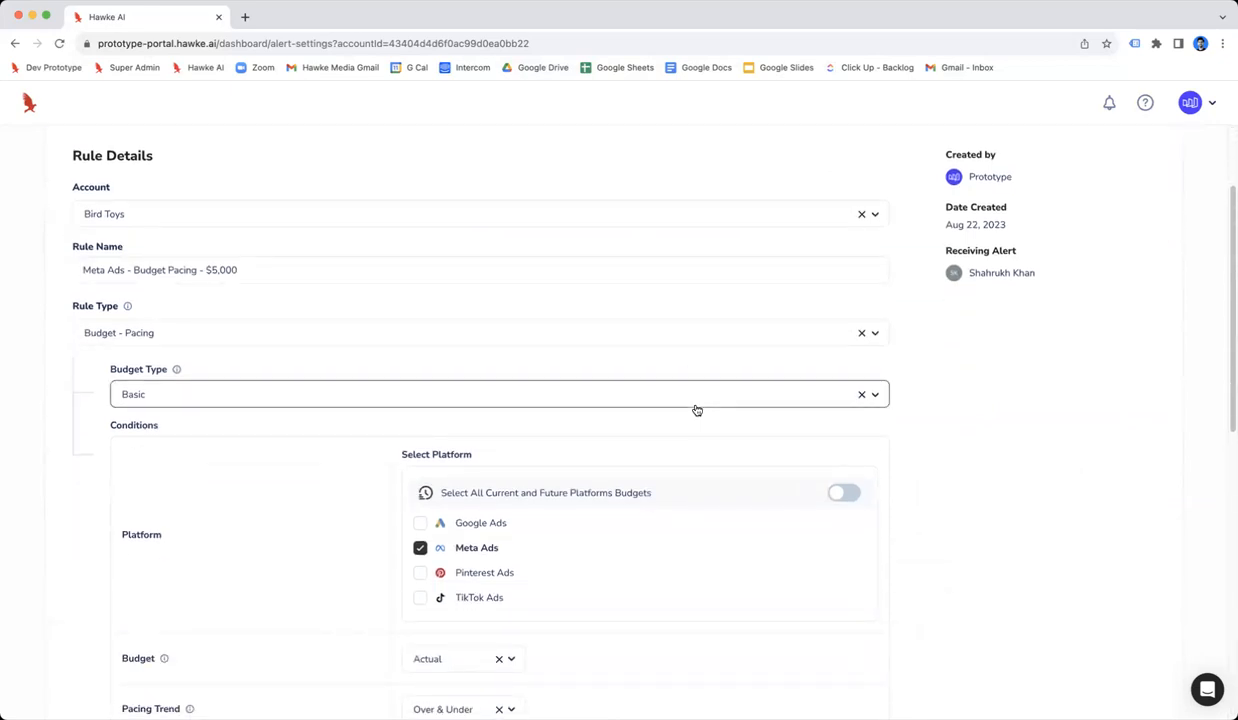
scroll(697, 408, up, 1)
scroll(743, 329, up, 2)
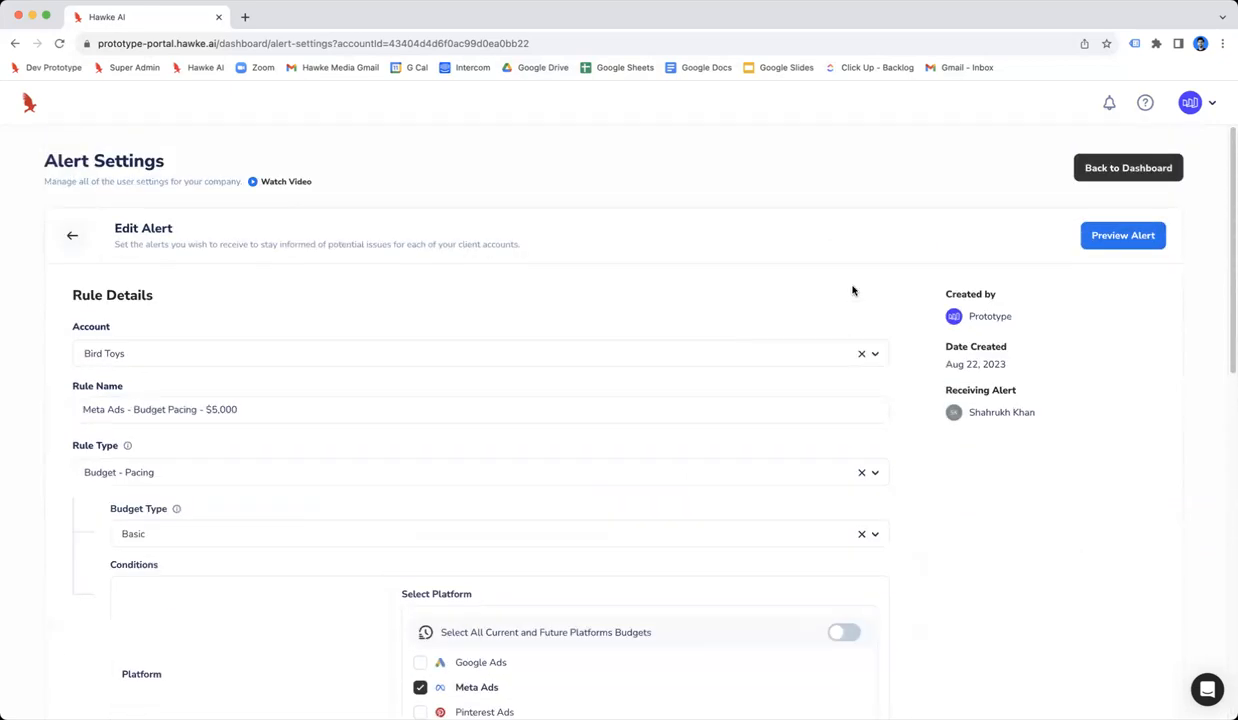
click(1121, 247)
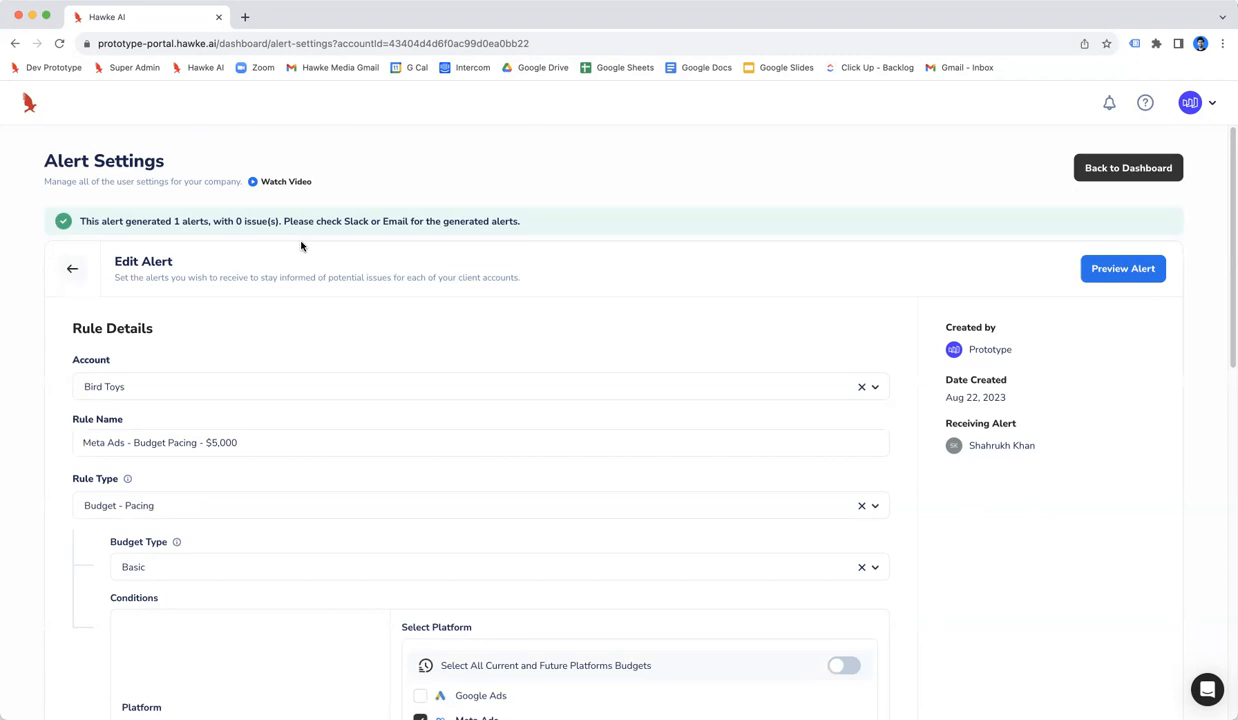
click(70, 273)
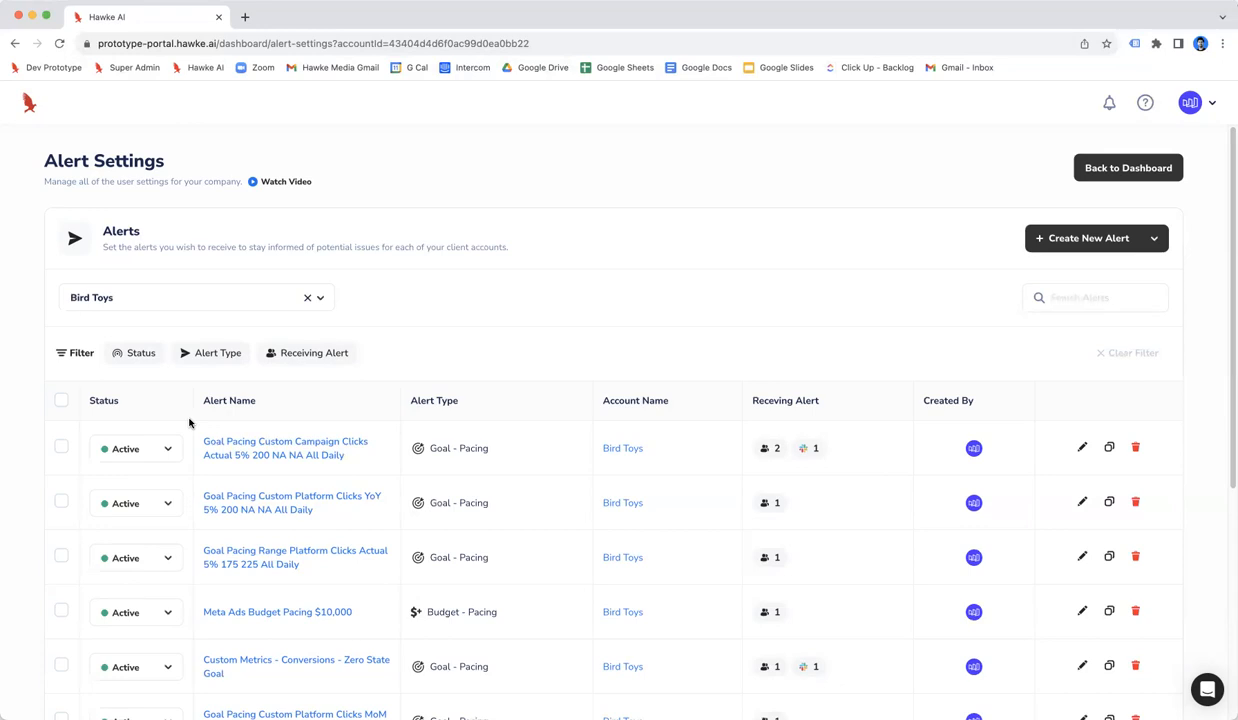
Create another custom alert and choose Bird Toys as its account.
click(1079, 246)
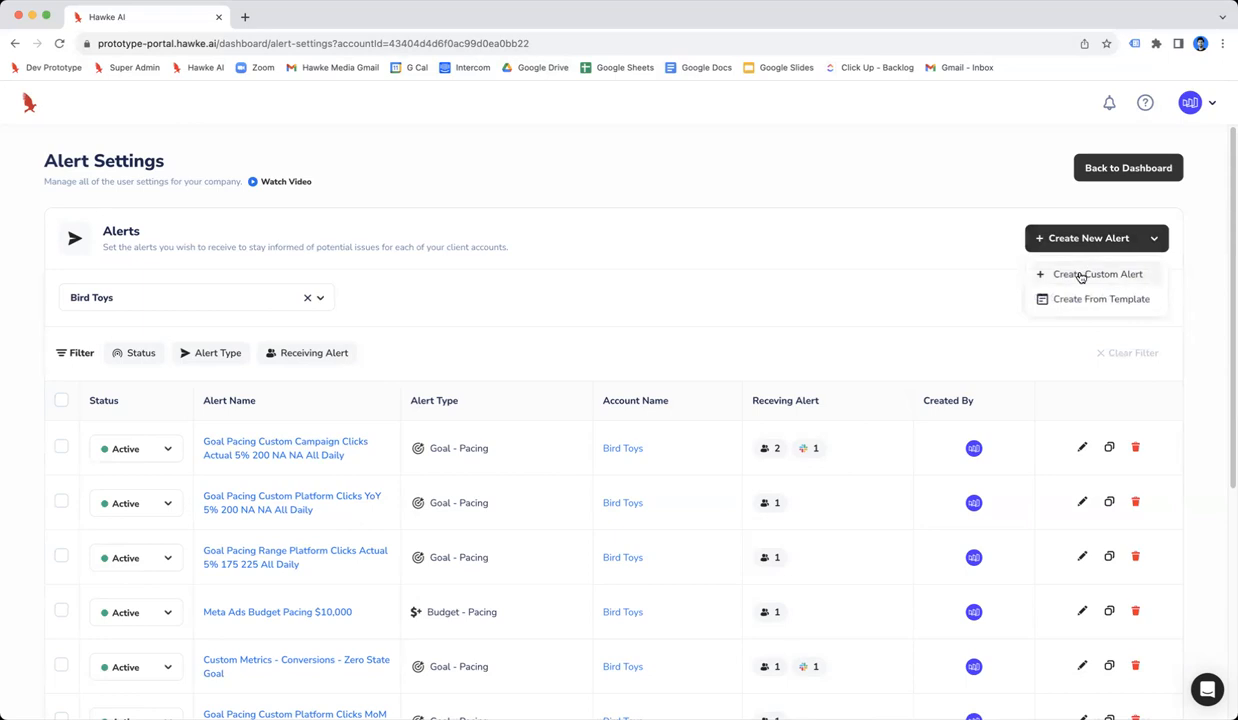
click(1082, 277)
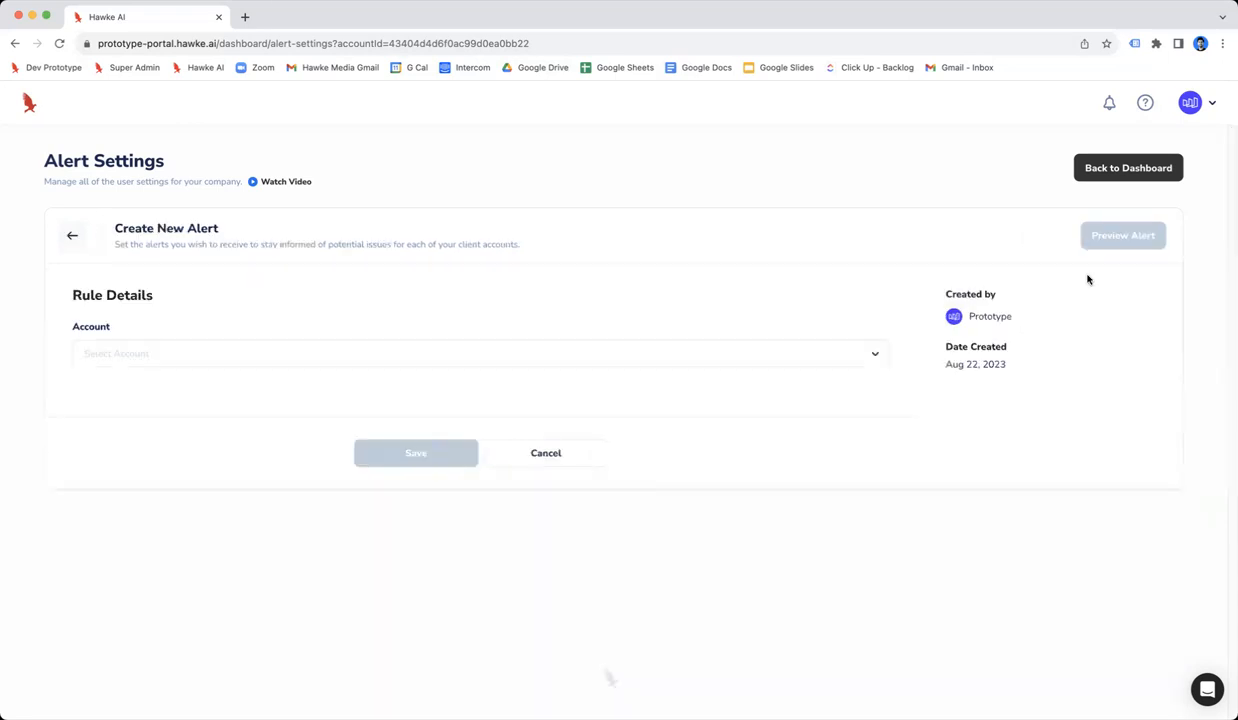
click(810, 345)
text(Bird To)
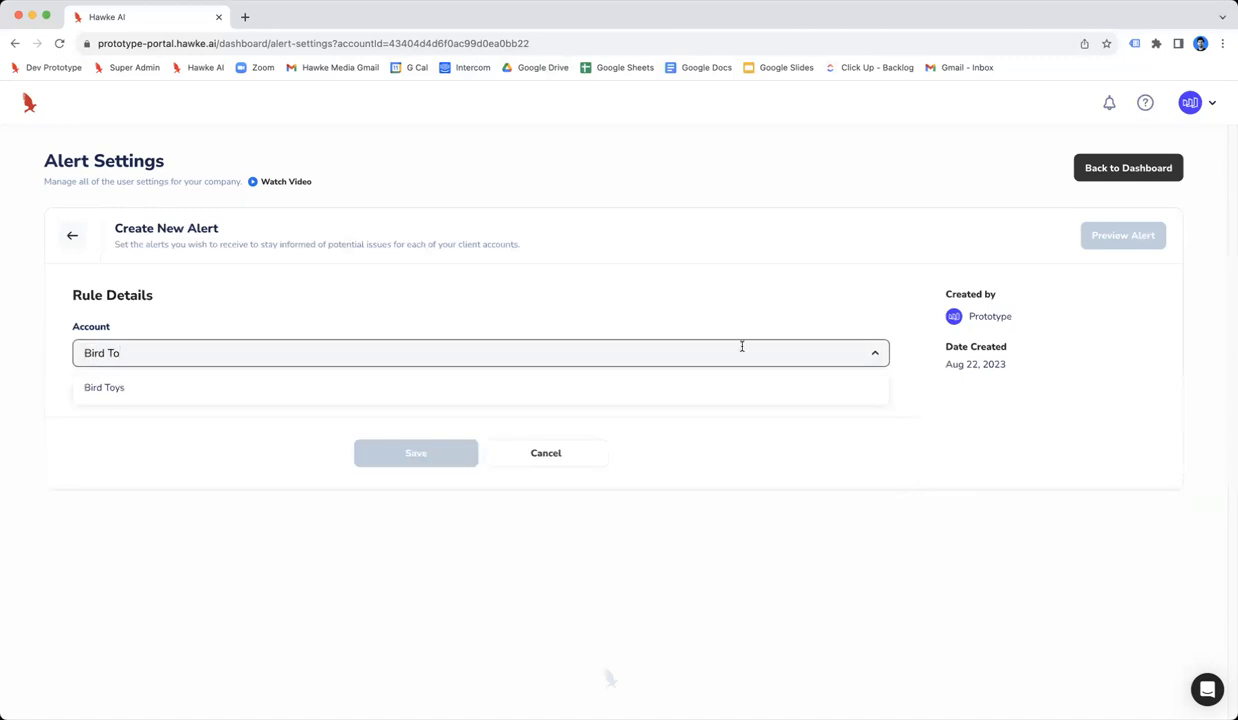
click(605, 386)
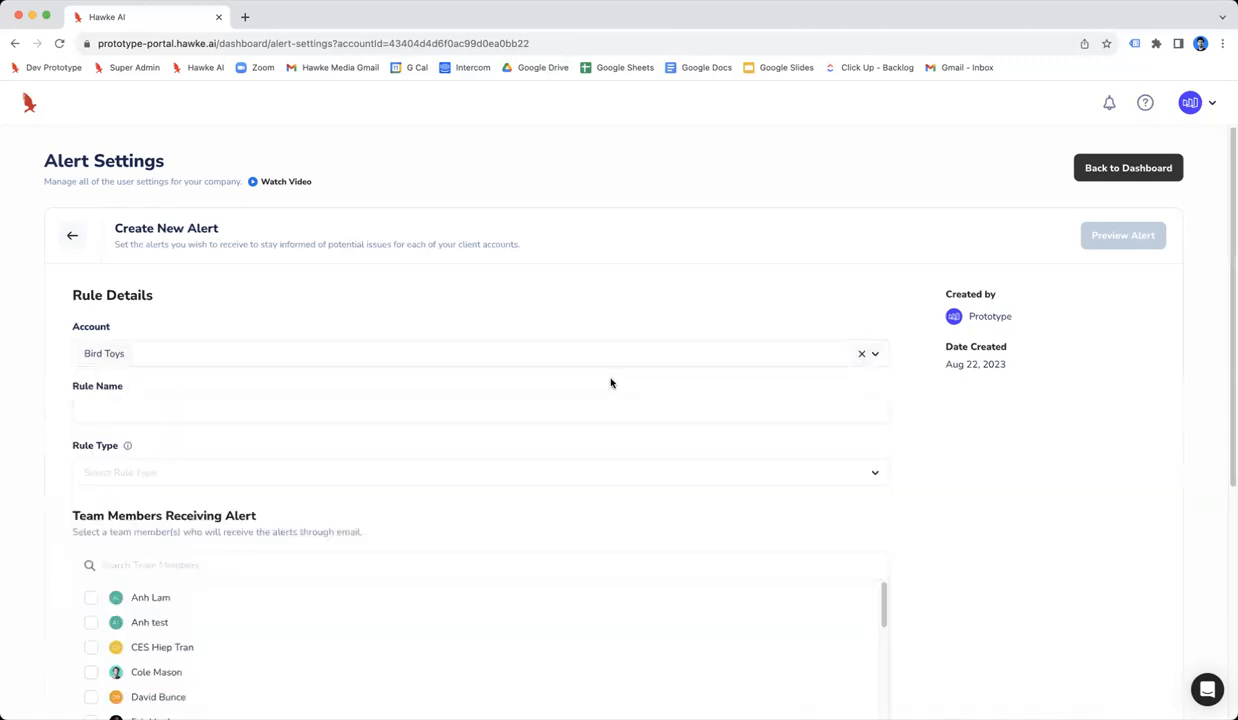
Name the alert rule "Goal Pacing - Meta Advantage+ - 200 Conversions".
click(613, 405)
text(Goal Pacing - )
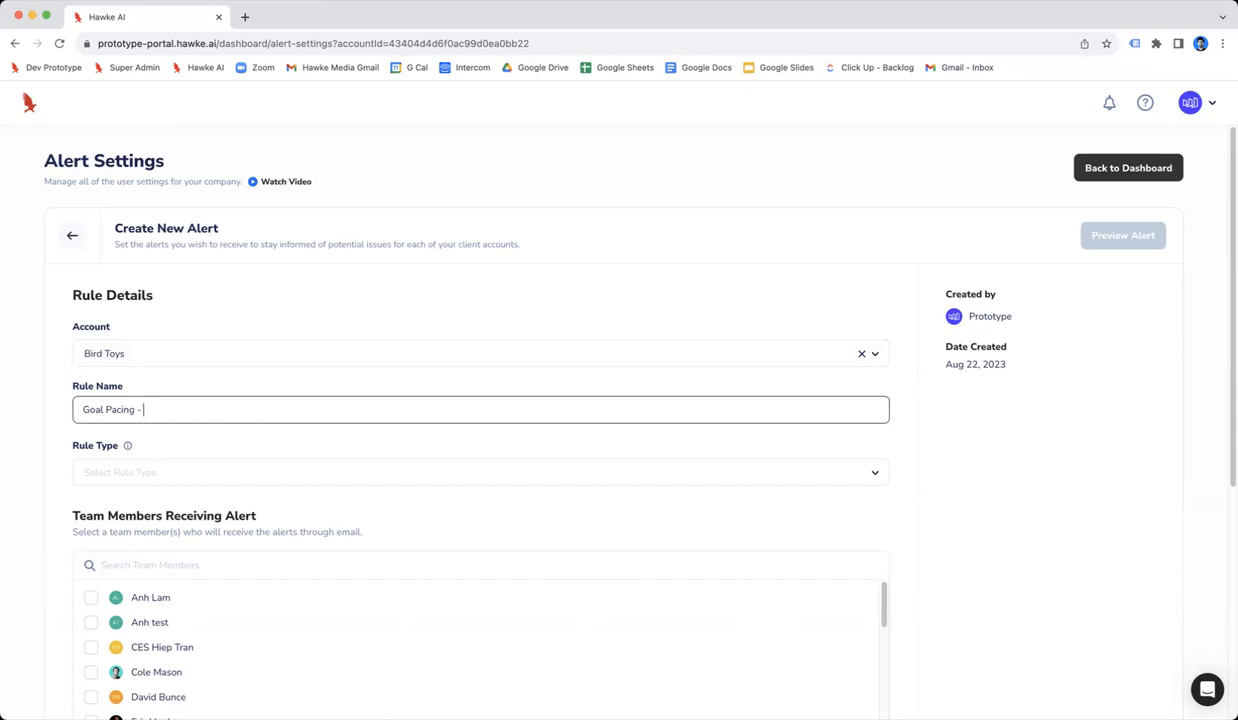
text(Meta)
text(Advantage +)
key(BackSpace)
text(+ - 200 Conversions)
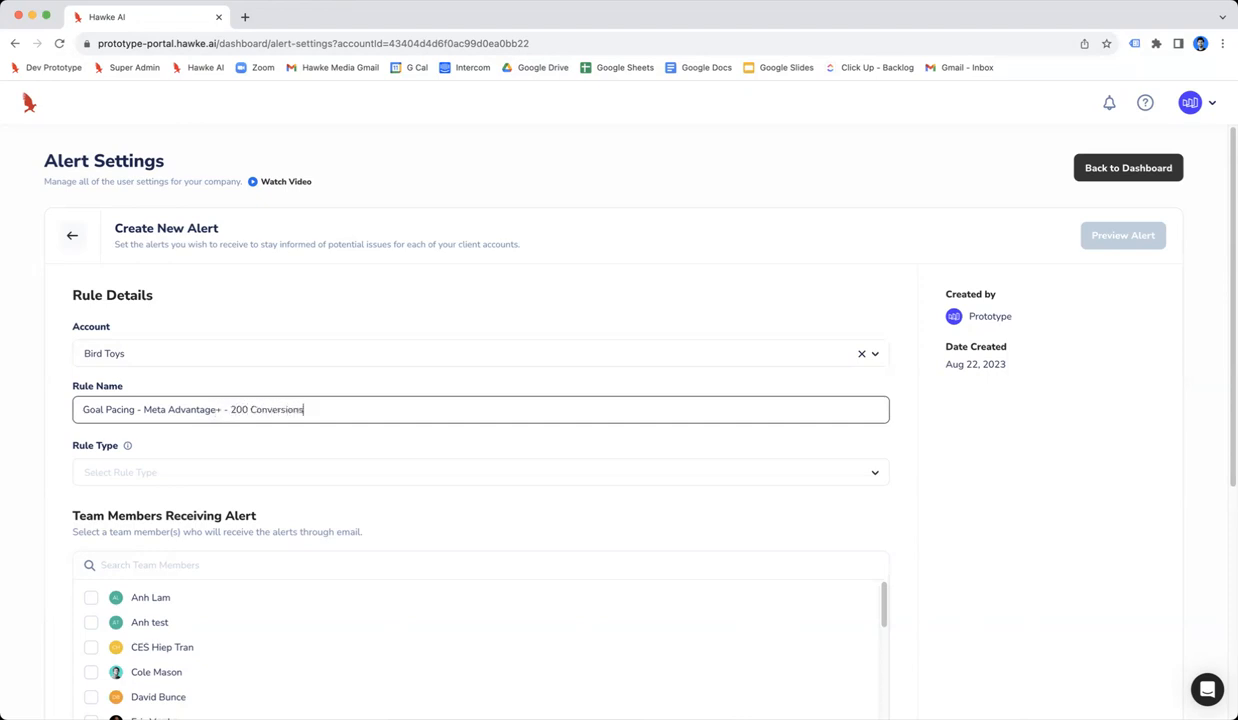
Set the rule type to Goal - Pacing and the goal type to Custom.
scroll(613, 464, down, 1)
click(598, 446)
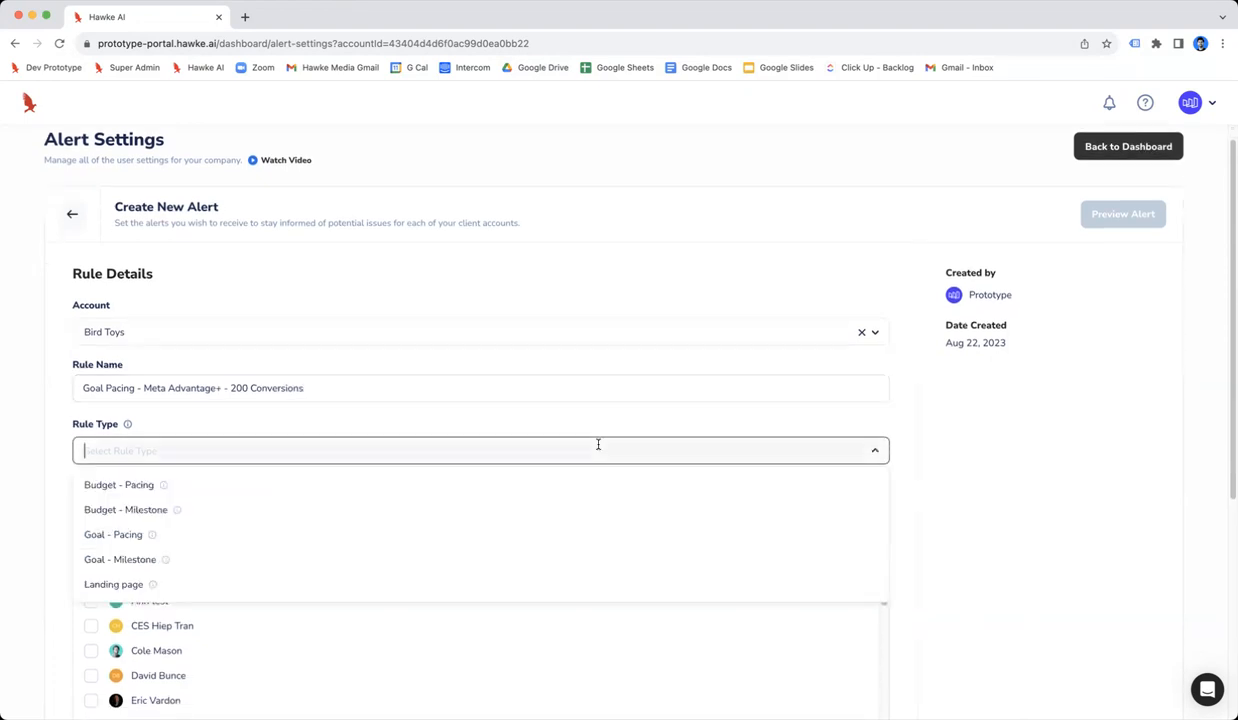
click(170, 535)
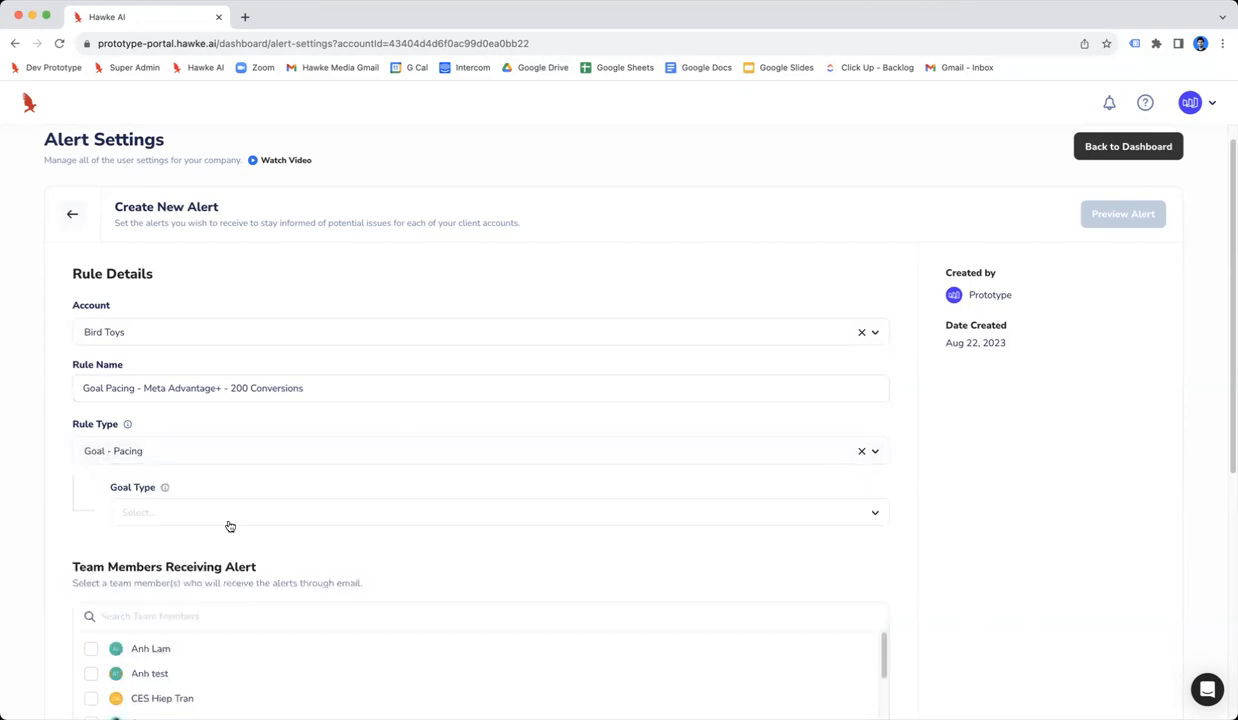
scroll(234, 512, down, 2)
click(221, 461)
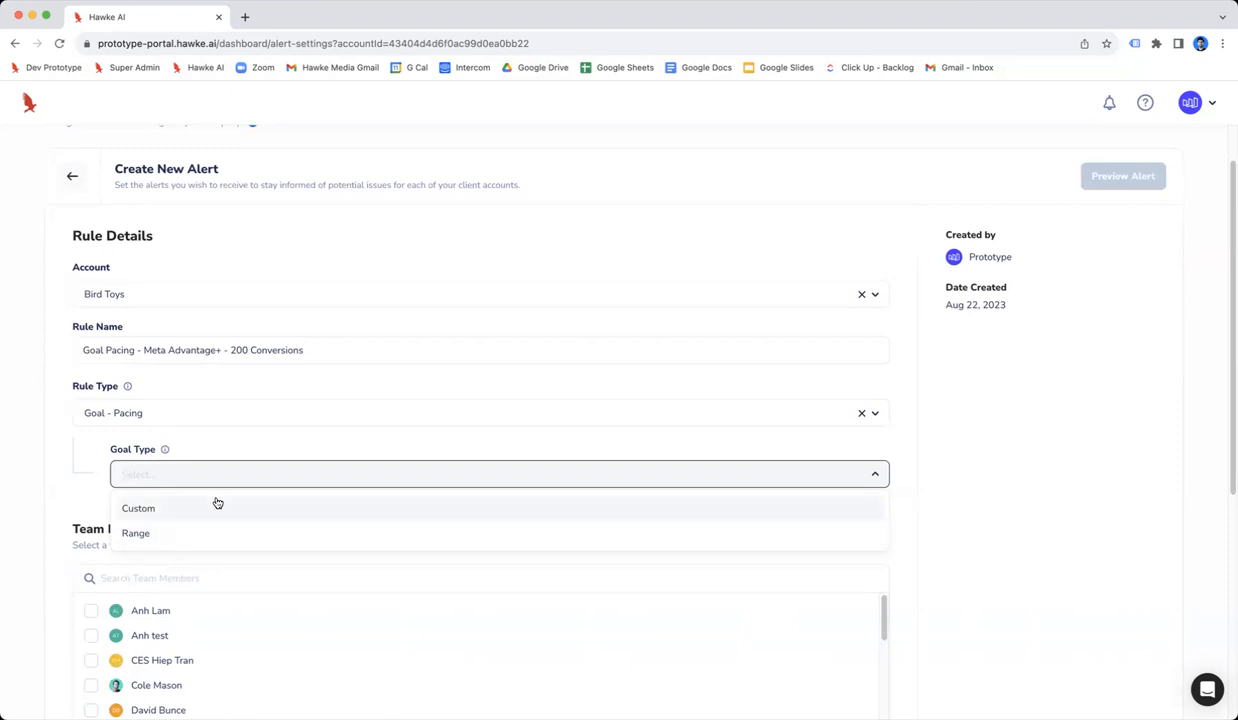
click(214, 509)
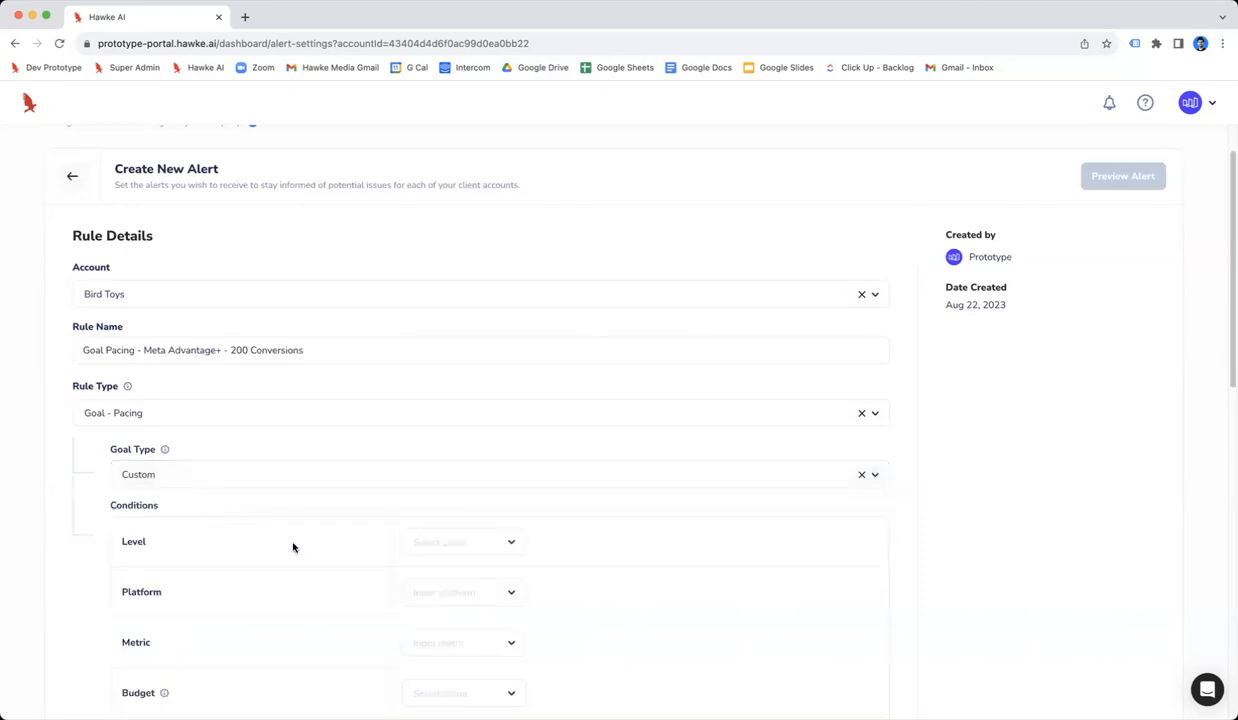
Look over the custom goal's conditions from Level to Date Range and compare them with the rule name.
scroll(293, 547, down, 5)
scroll(293, 547, down, 2)
scroll(293, 547, up, 1)
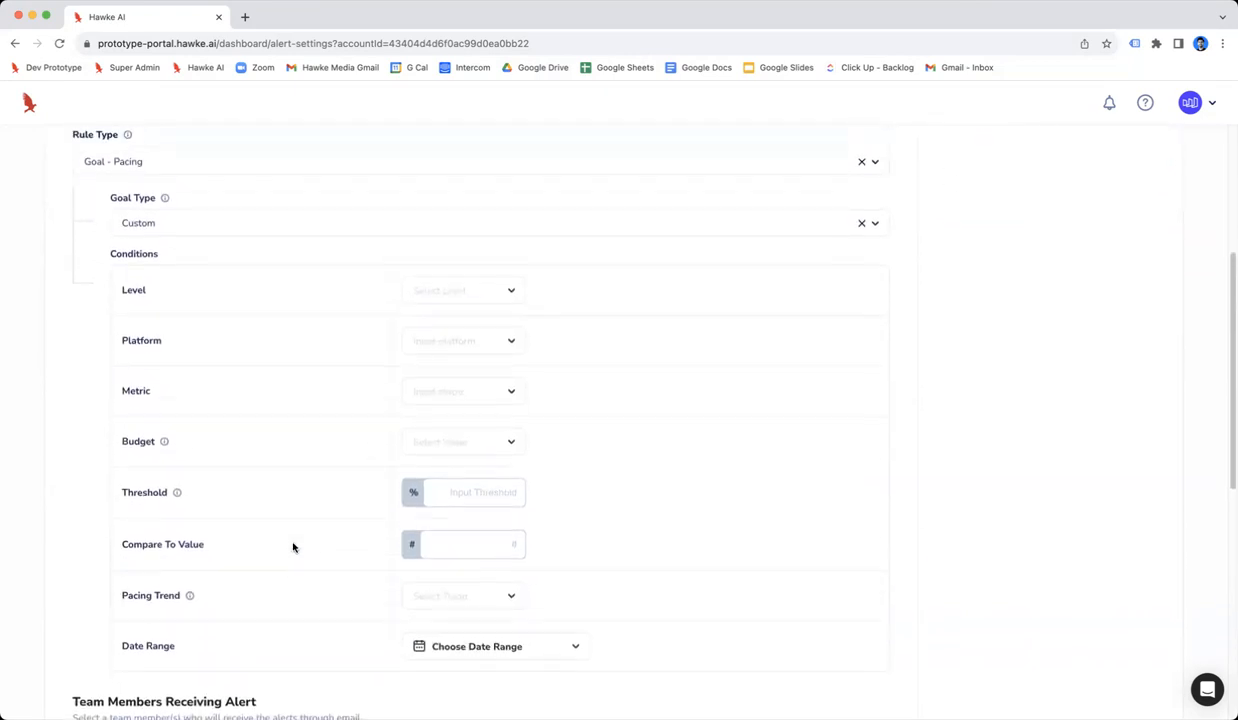
scroll(293, 547, up, 2)
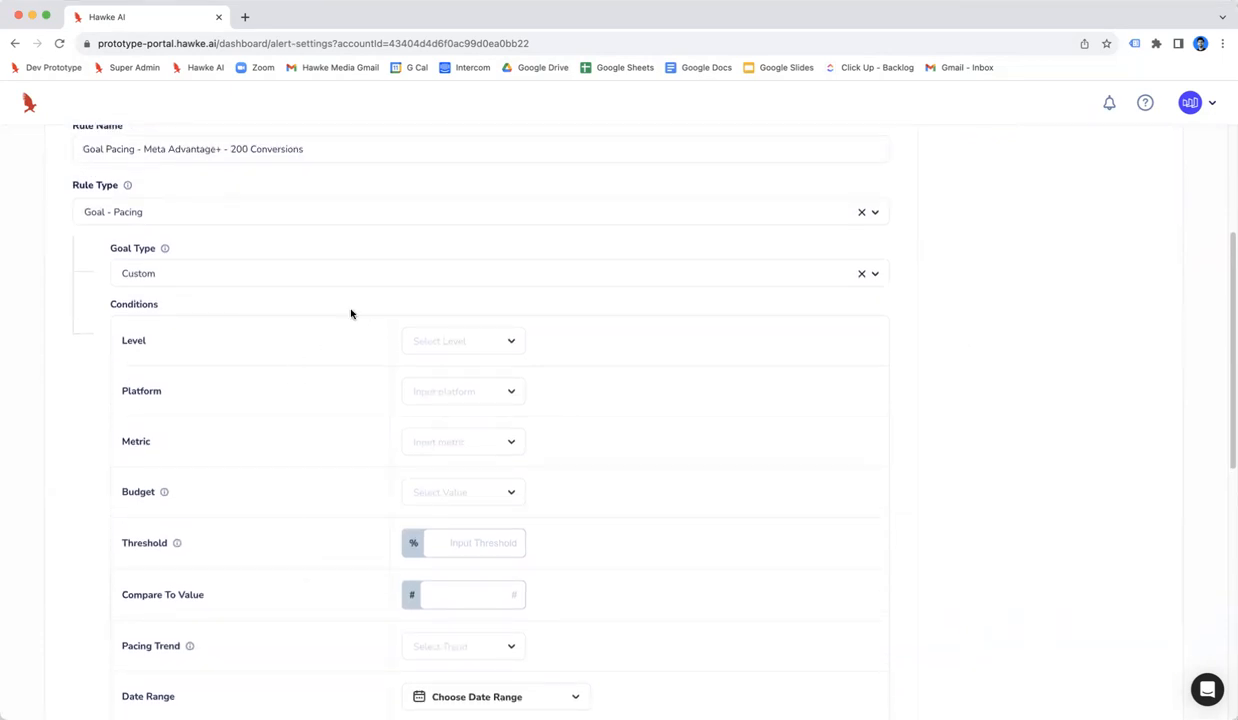
scroll(350, 313, up, 1)
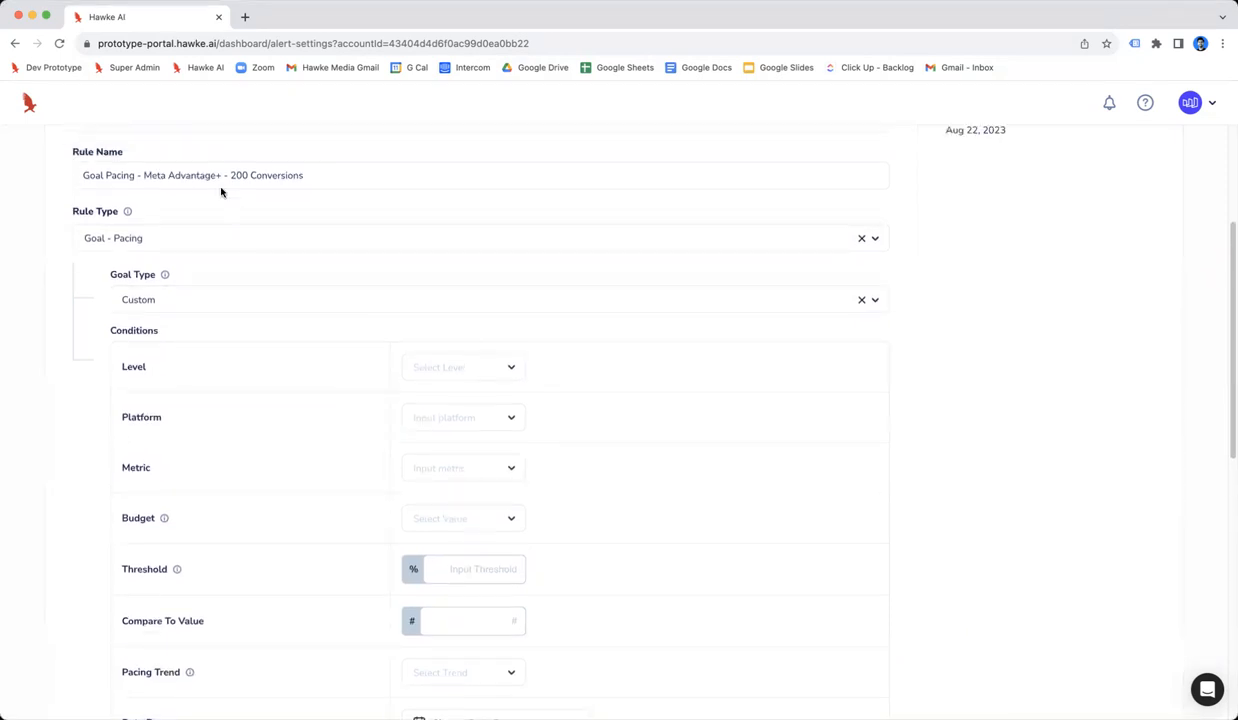
Set the goal's level to Campaigns Level and its platform to Meta Ads.
click(470, 376)
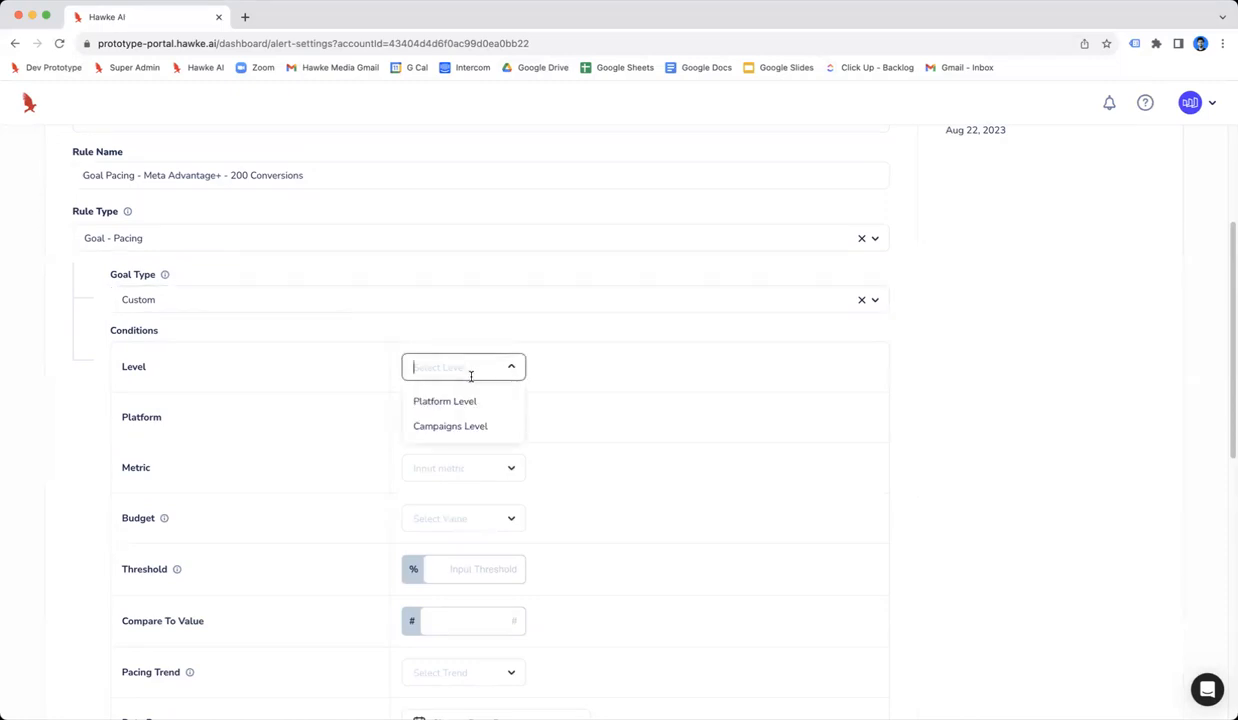
click(477, 427)
click(490, 415)
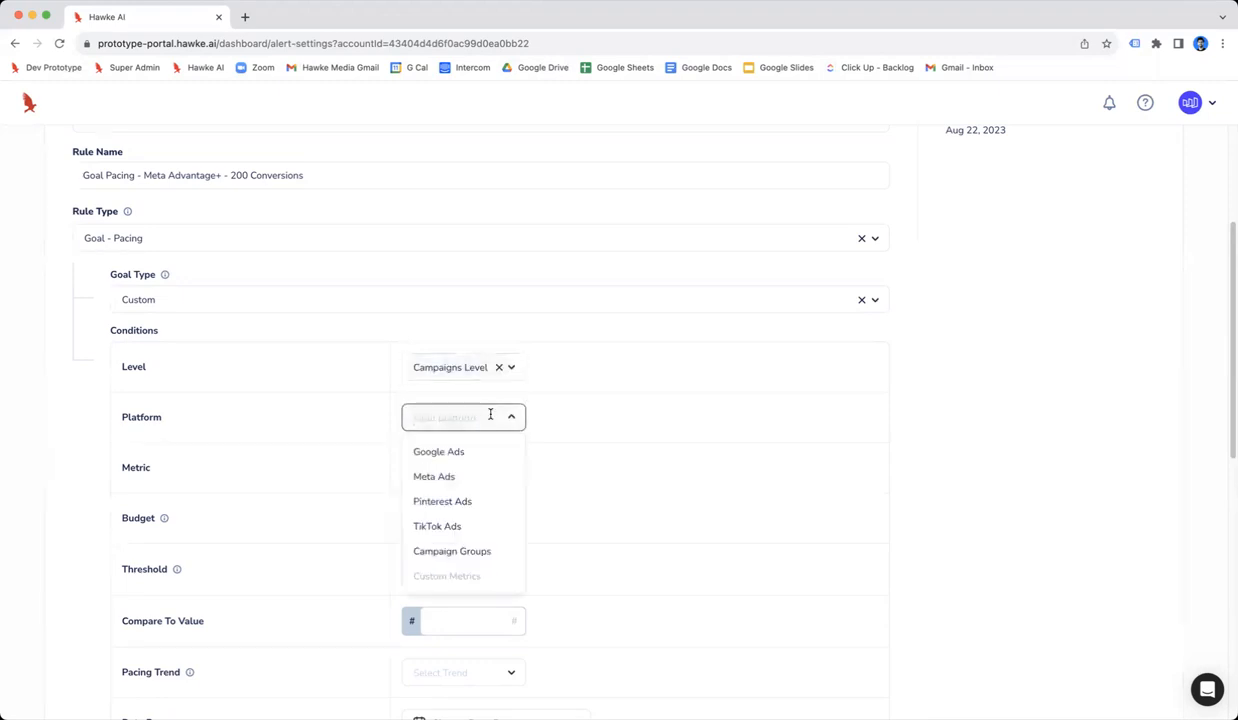
click(488, 480)
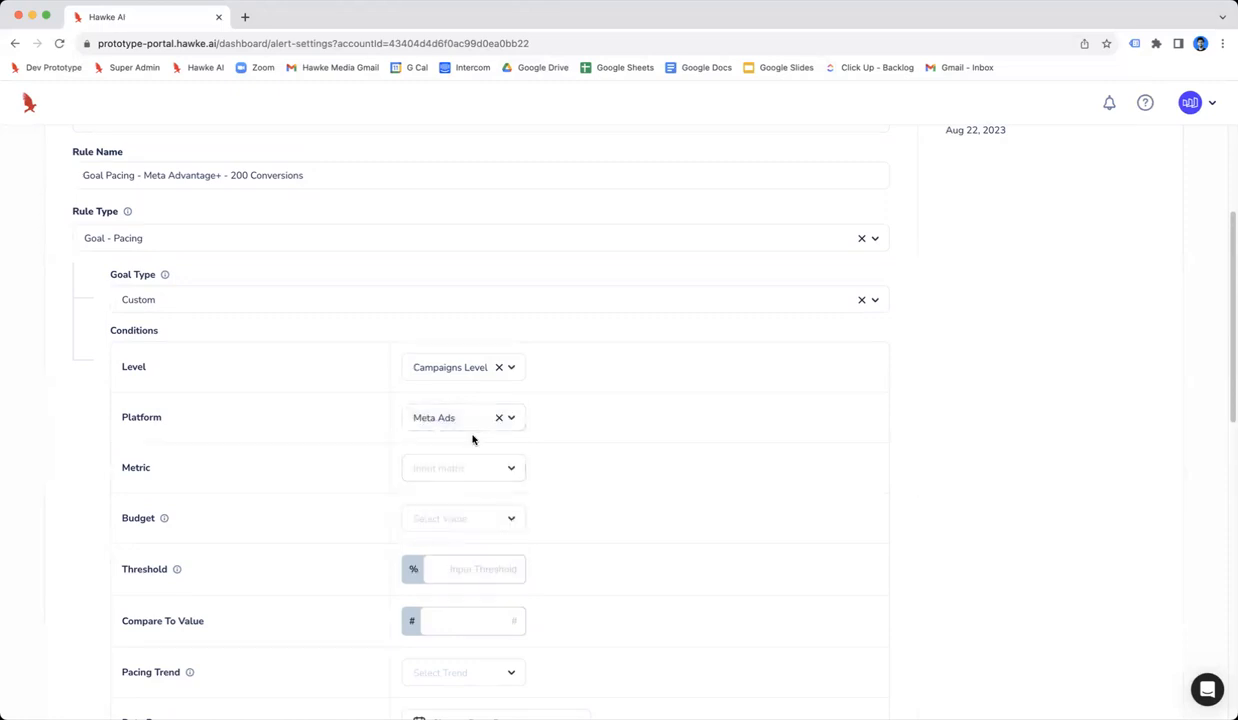
Set the goal's metric to Conversions and its budget value to Actual.
scroll(473, 470, down, 1)
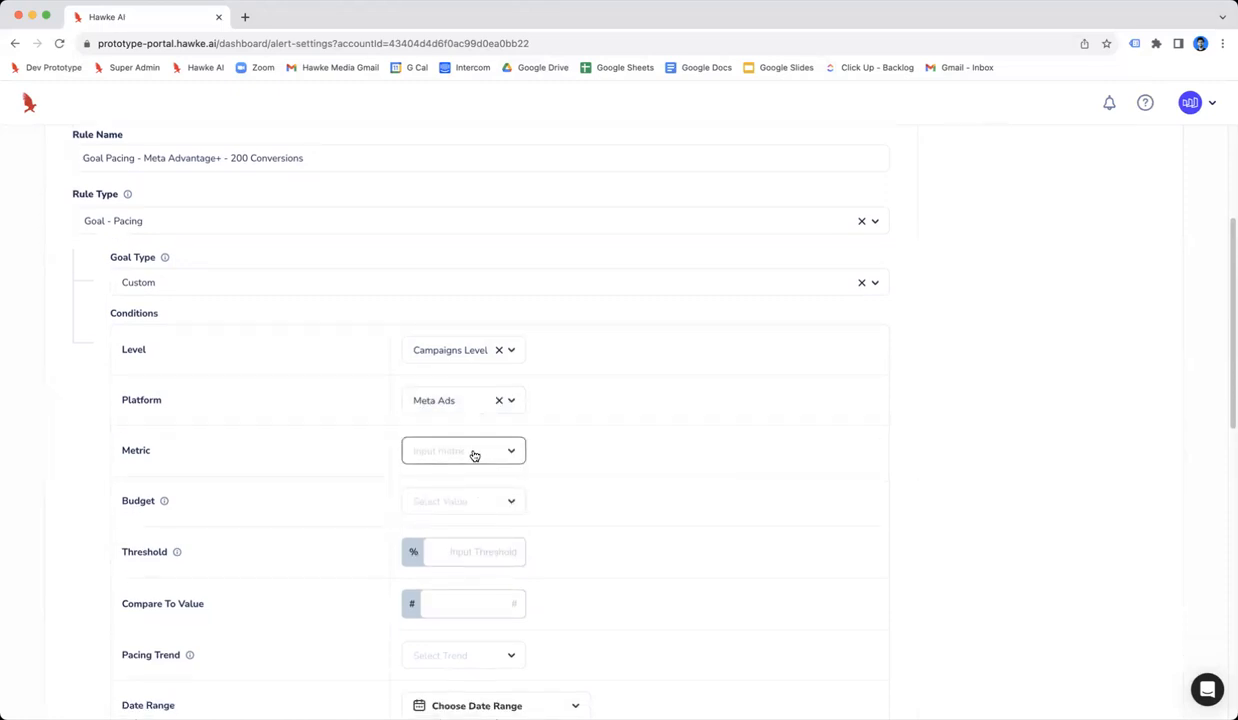
click(474, 455)
text(Co)
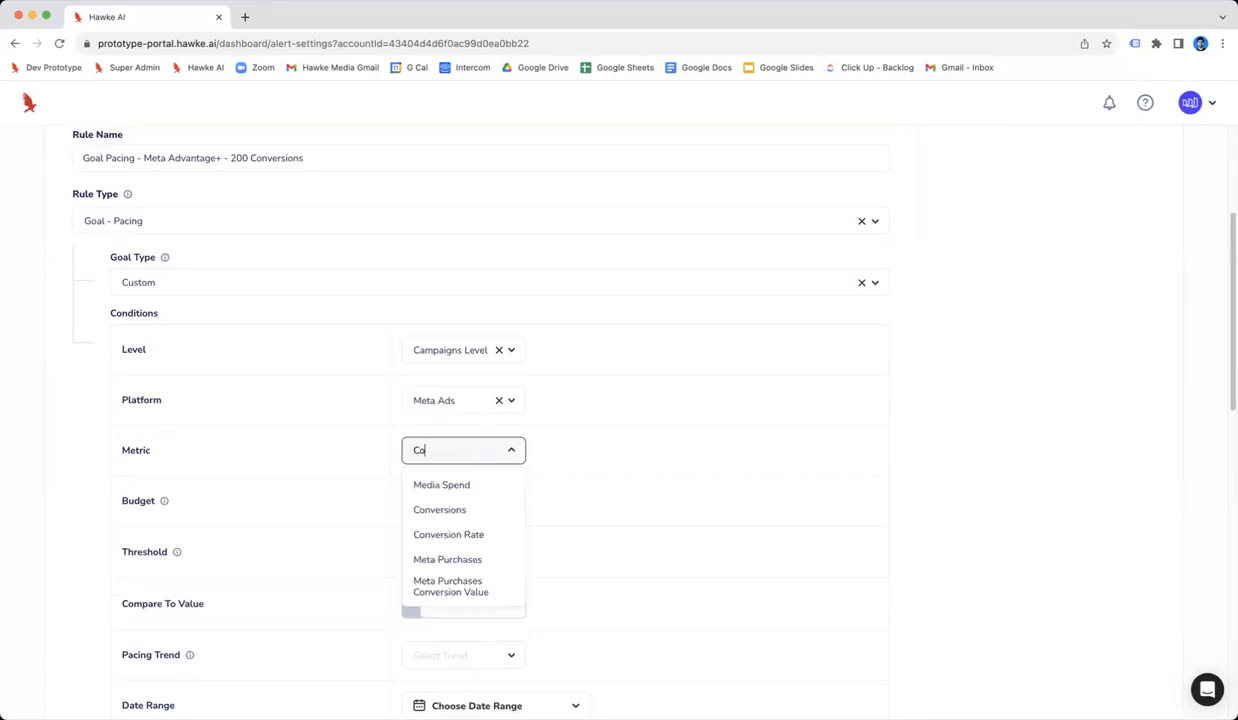
text(nver)
click(462, 482)
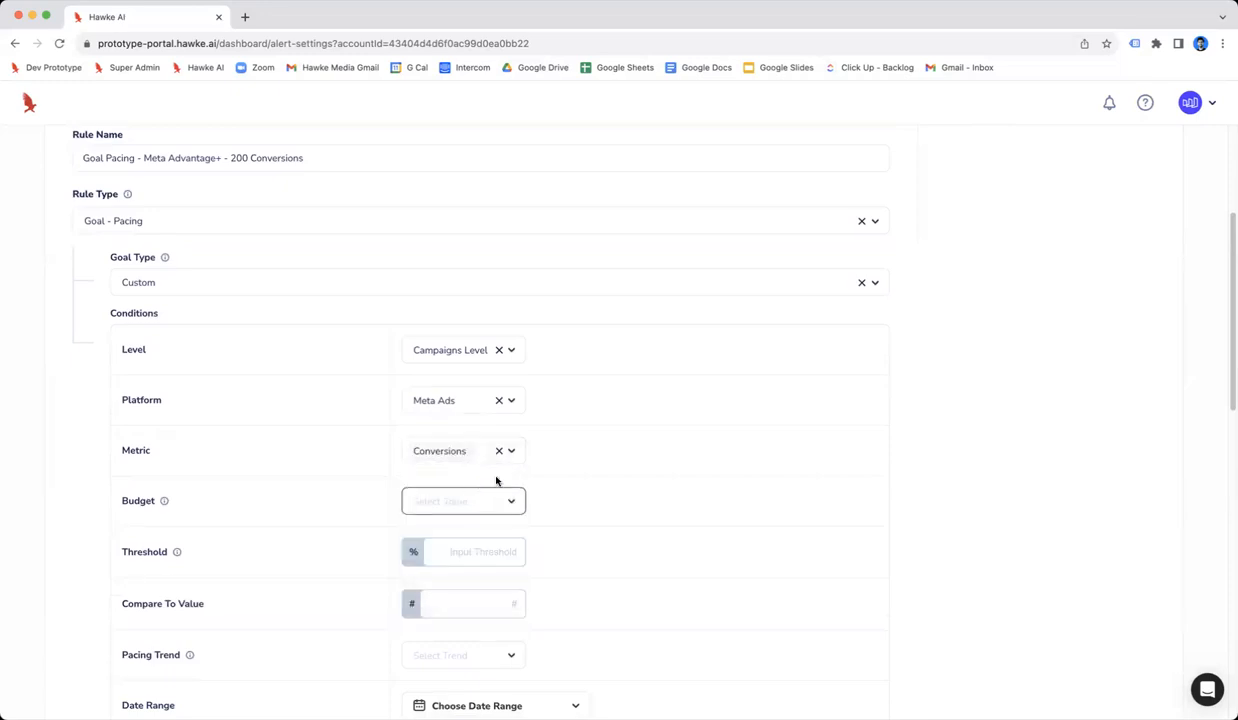
click(509, 502)
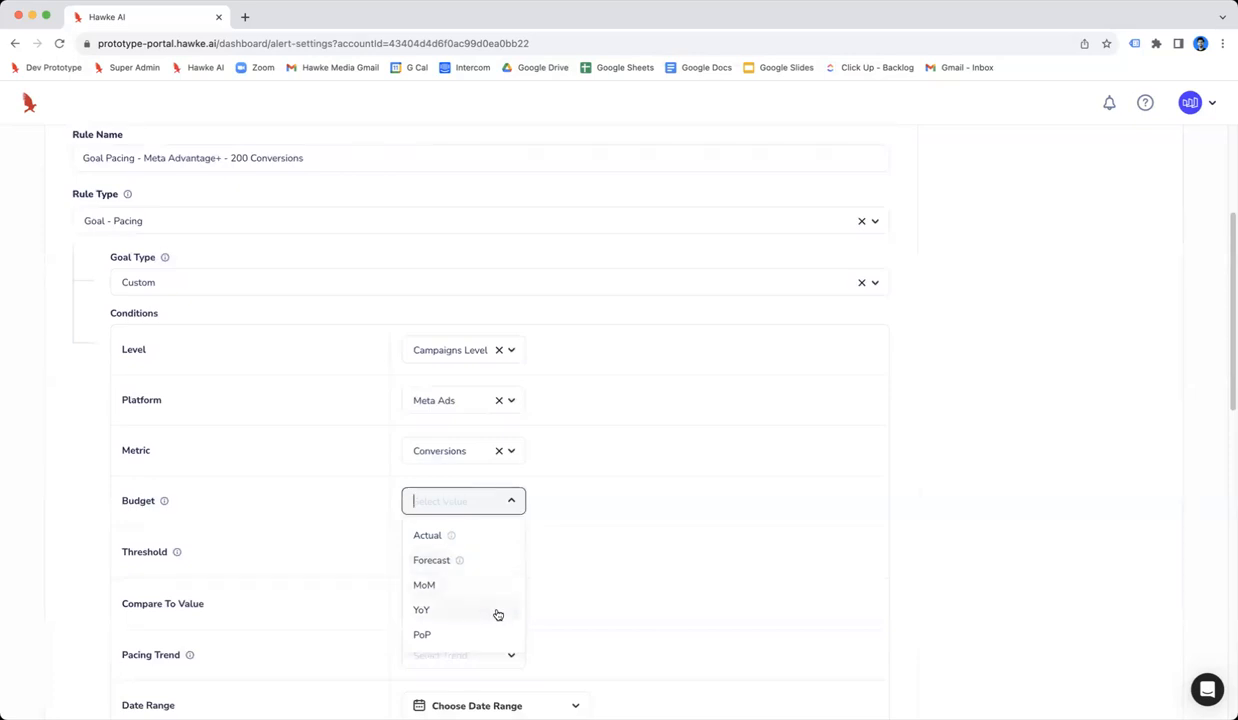
click(495, 535)
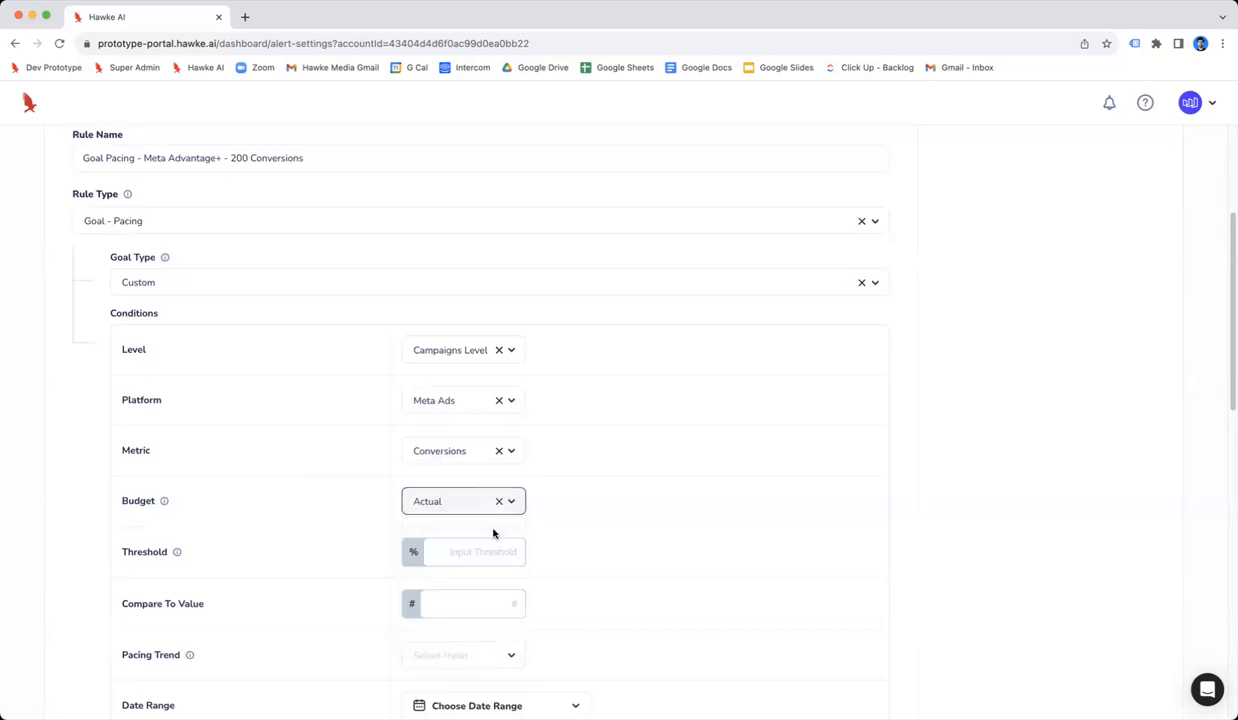
Set the goal's threshold to 5% and its compare-to value to 200.
scroll(528, 561, down, 1)
scroll(528, 561, down, 1)
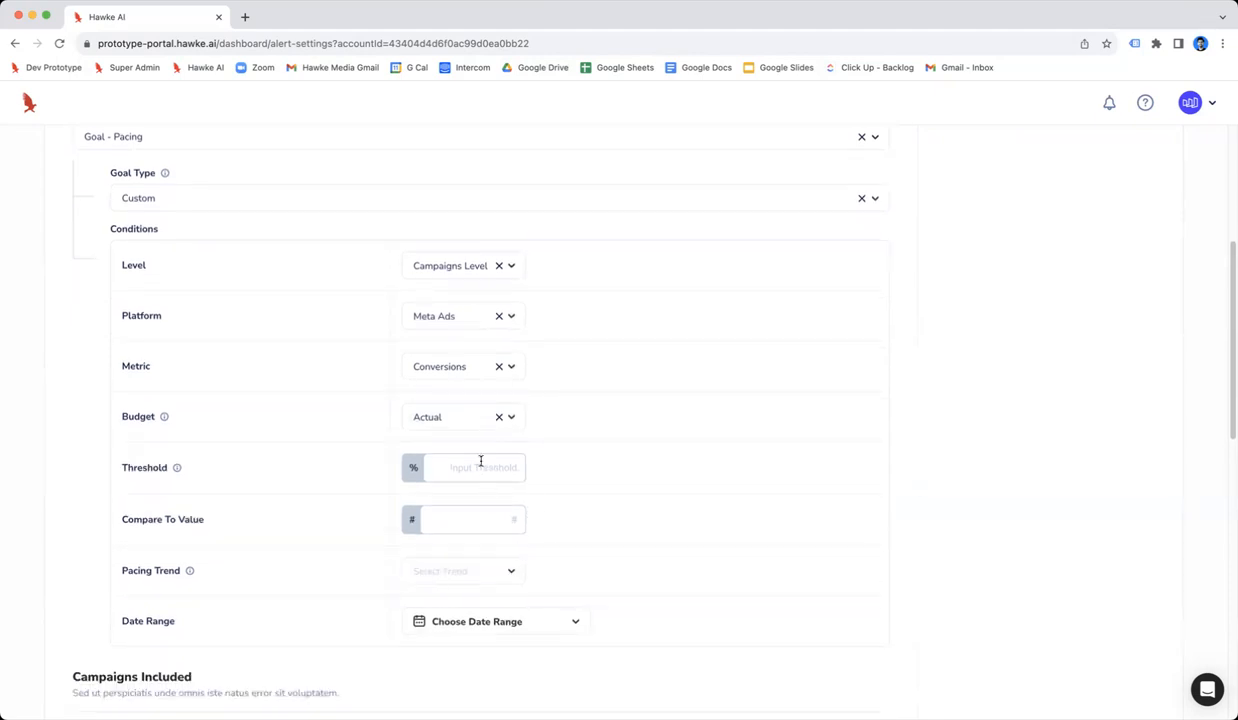
click(507, 477)
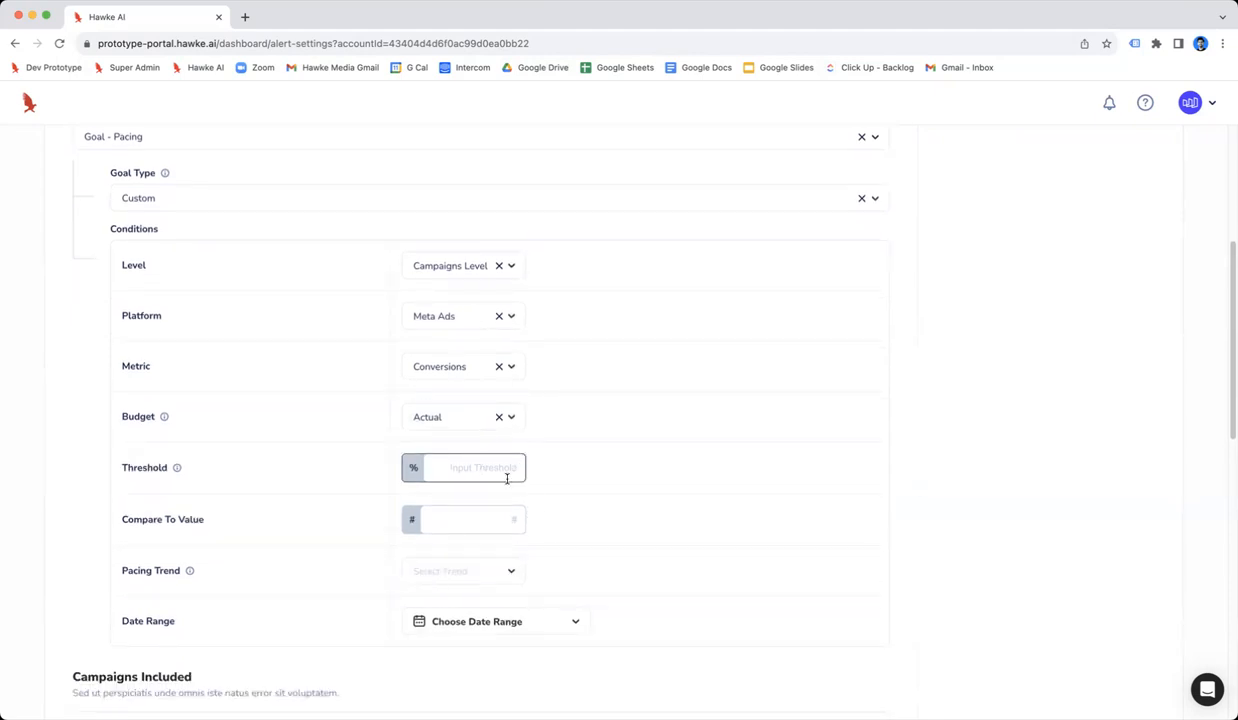
text(5)
click(511, 520)
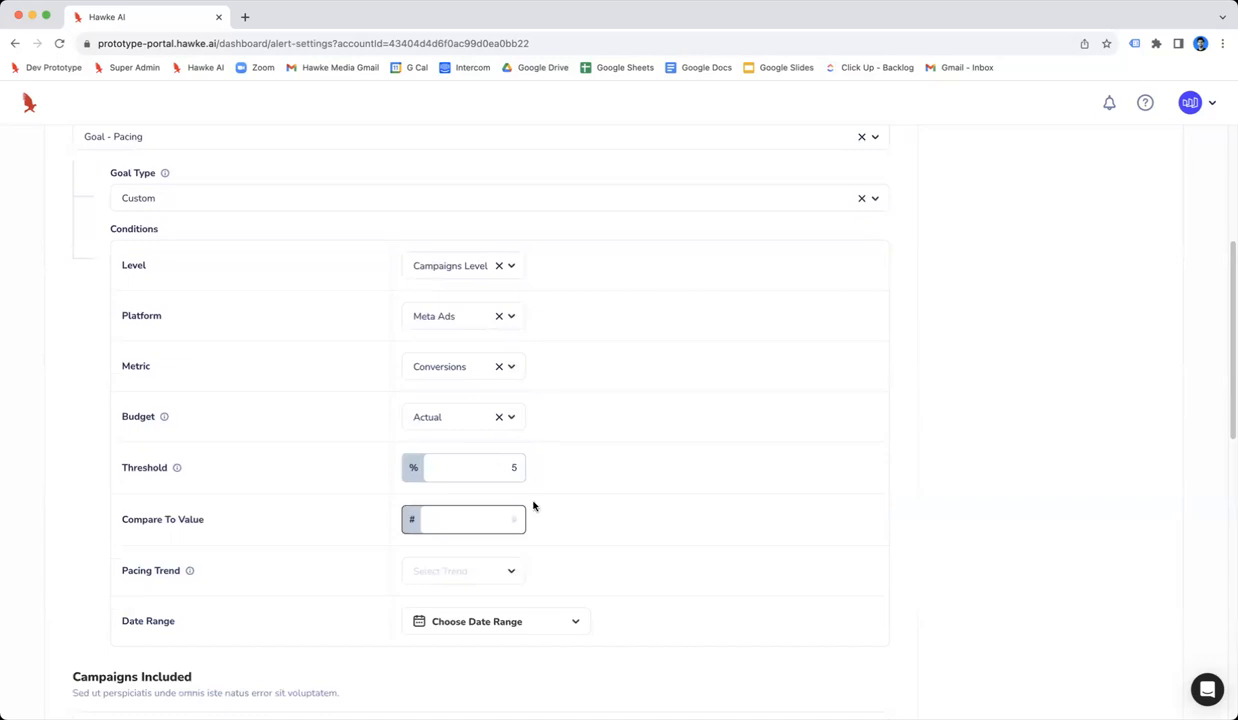
text(200)
Set the pacing trend to Under and the goal's date range to Monthly.
scroll(505, 555, down, 2)
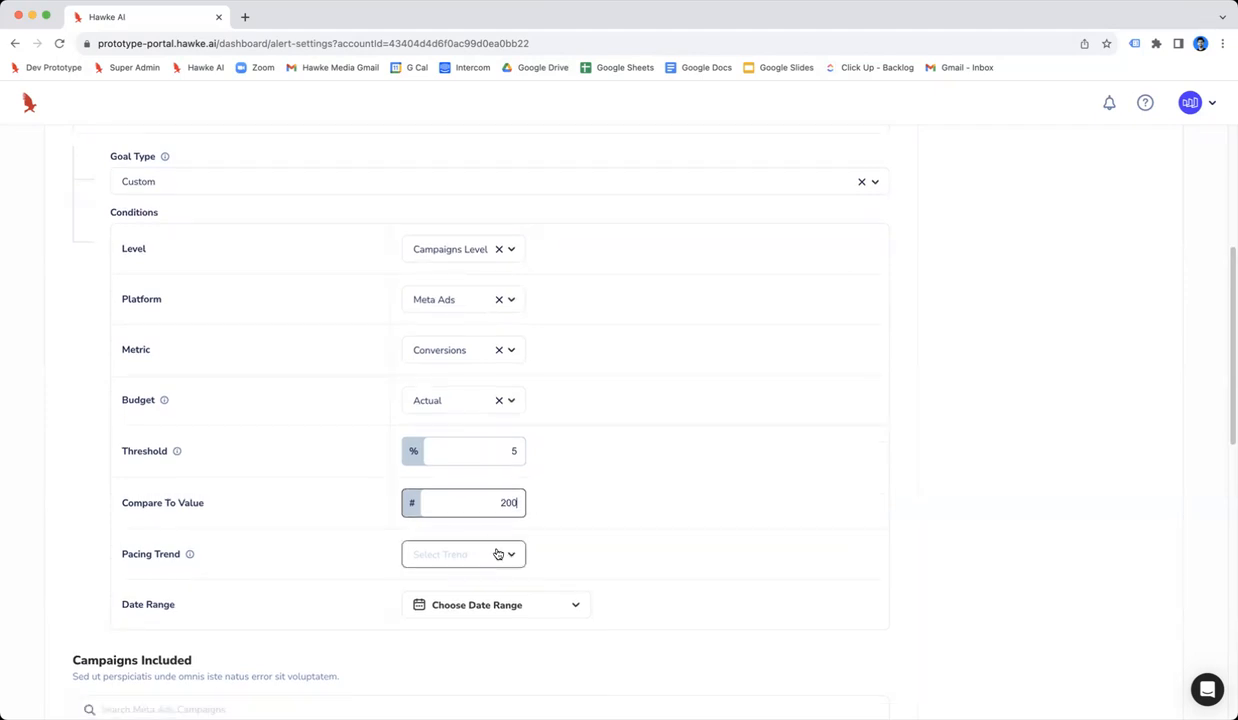
click(512, 538)
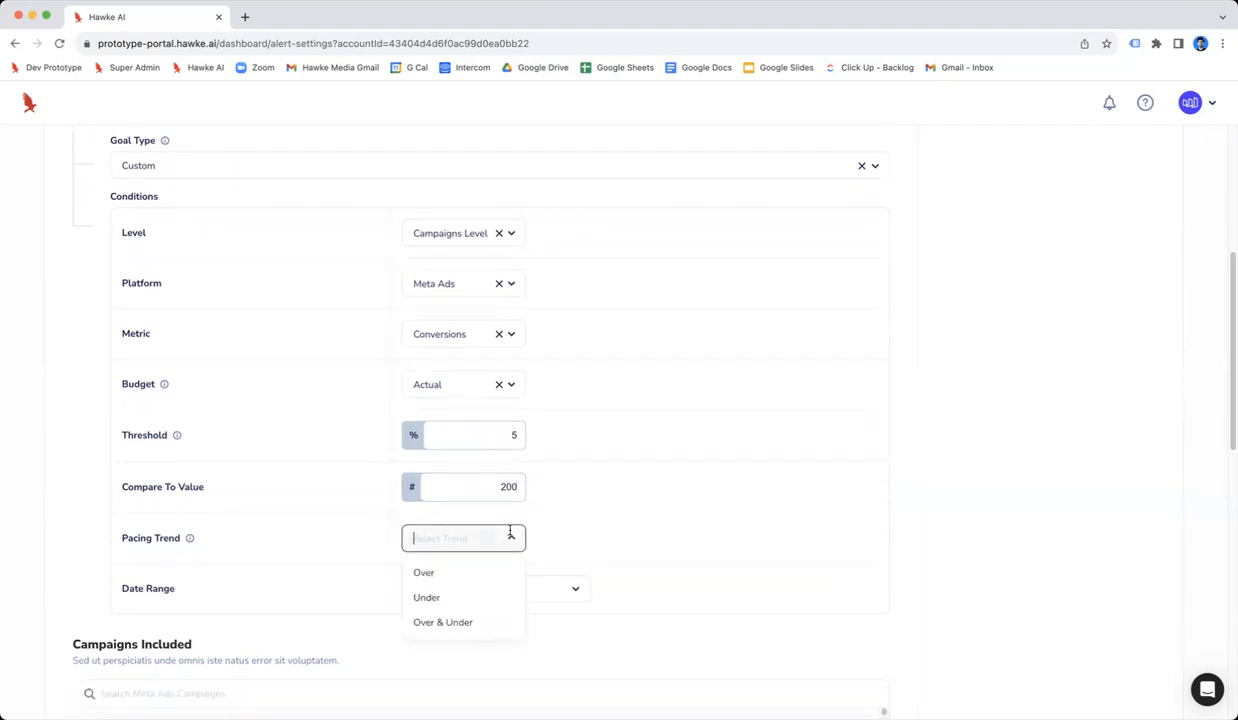
click(494, 597)
scroll(620, 633, down, 1)
scroll(620, 633, down, 1)
scroll(619, 626, down, 2)
scroll(622, 632, up, 1)
scroll(630, 574, down, 1)
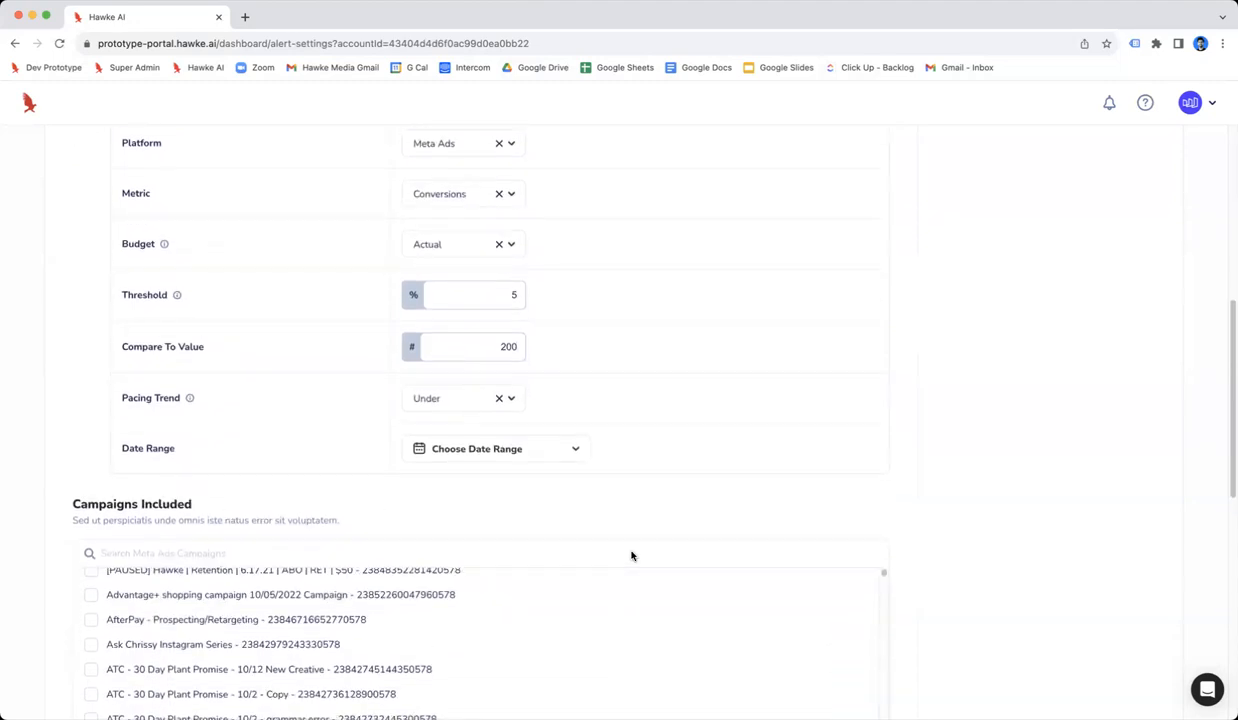
click(518, 442)
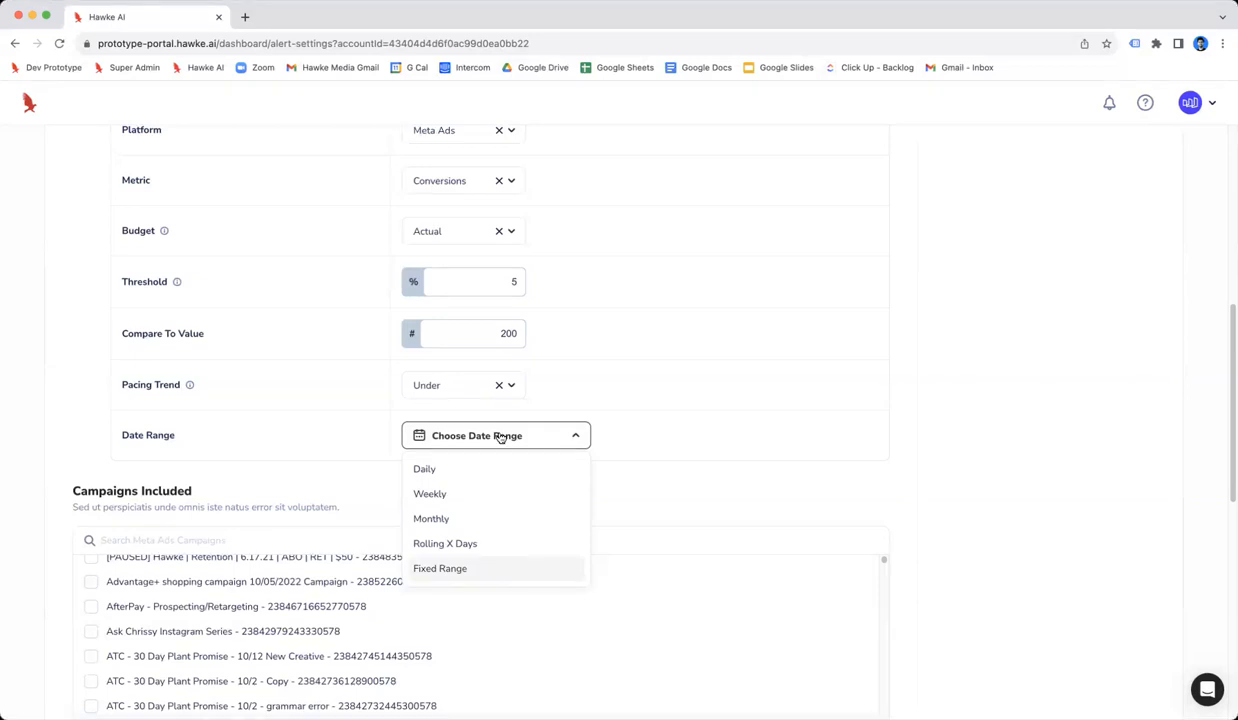
click(499, 519)
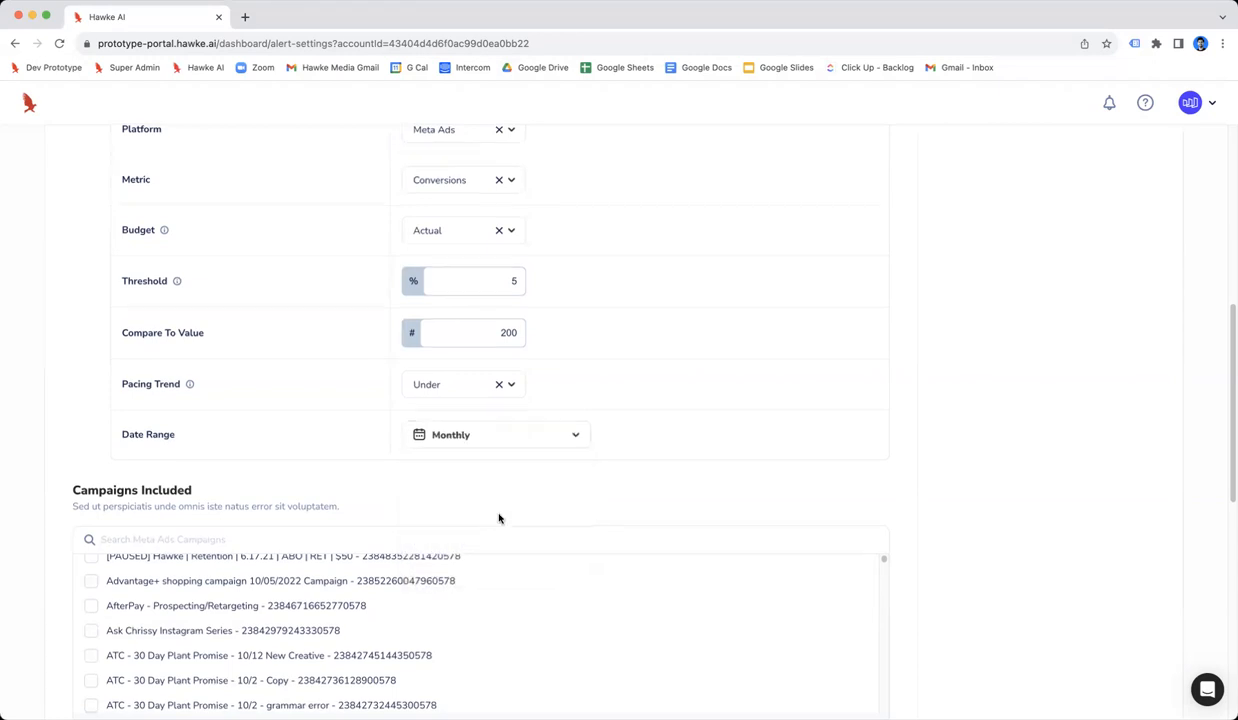
Search the Meta Ads campaigns for "Advantage" and include both the Advantage+ shopping campaign 10/05/2022 and the Hawke Advantage+ Shopping Conversions campaign.
scroll(499, 518, down, 5)
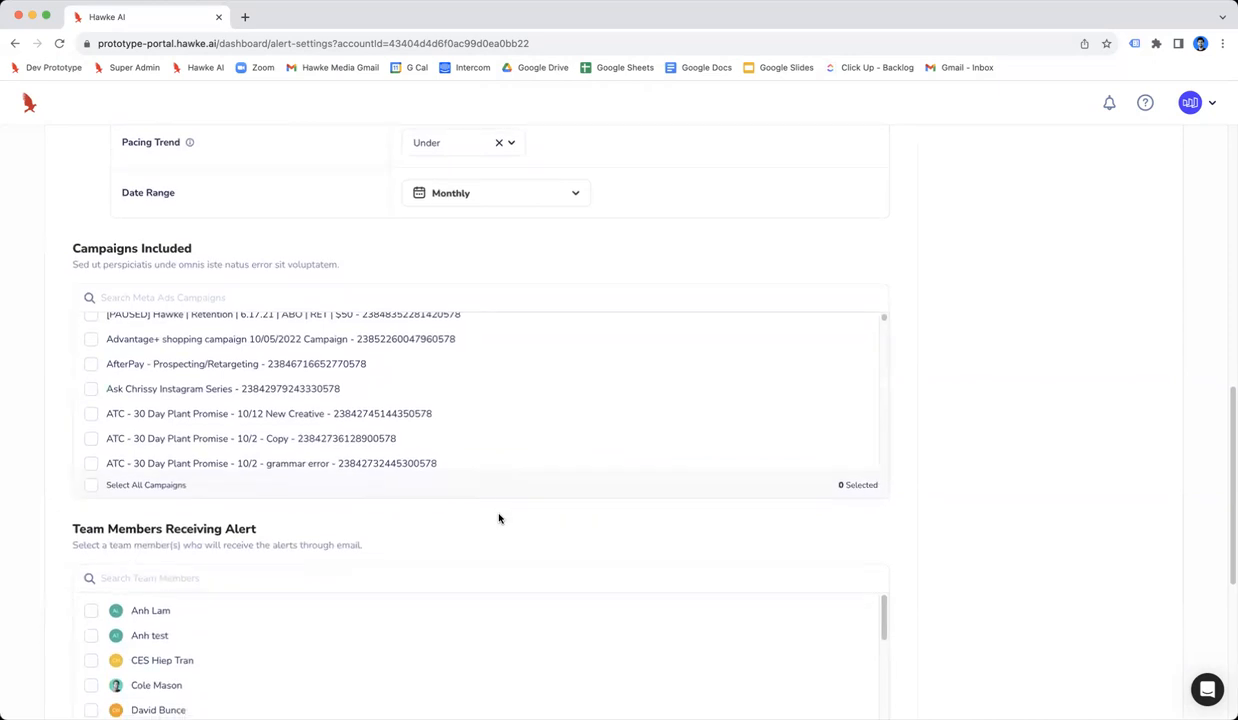
click(407, 289)
text(ADvantage)
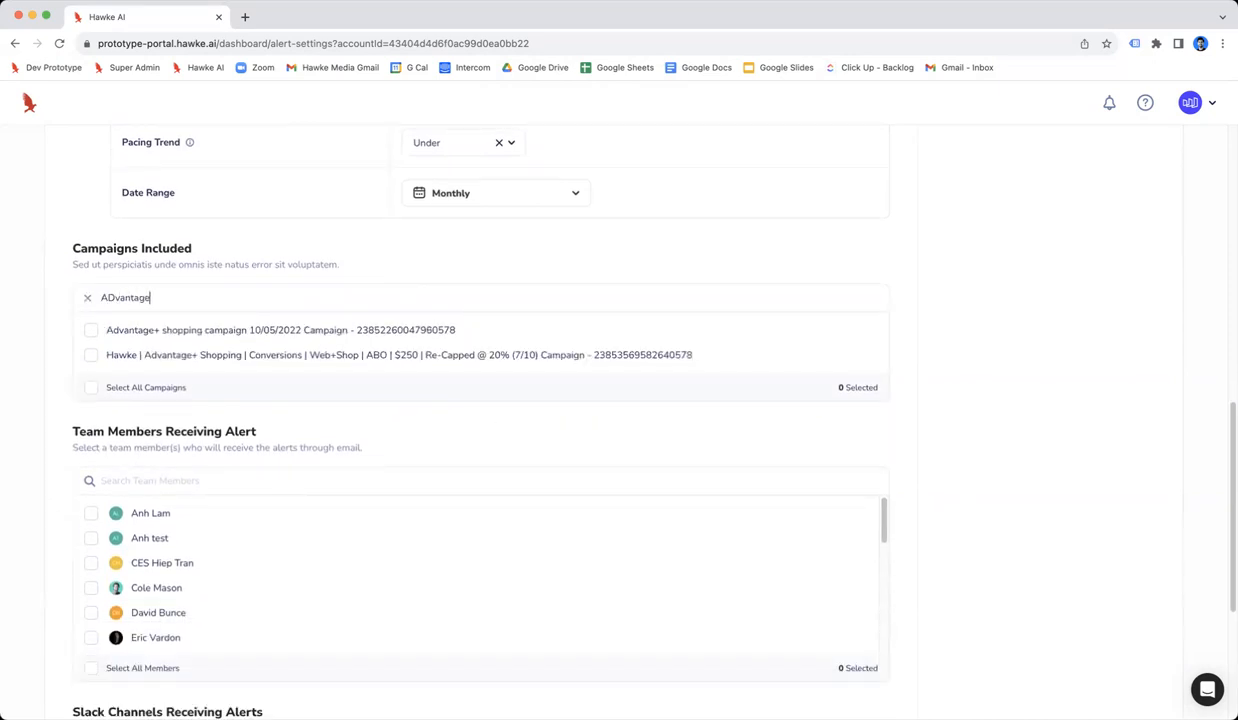
click(113, 333)
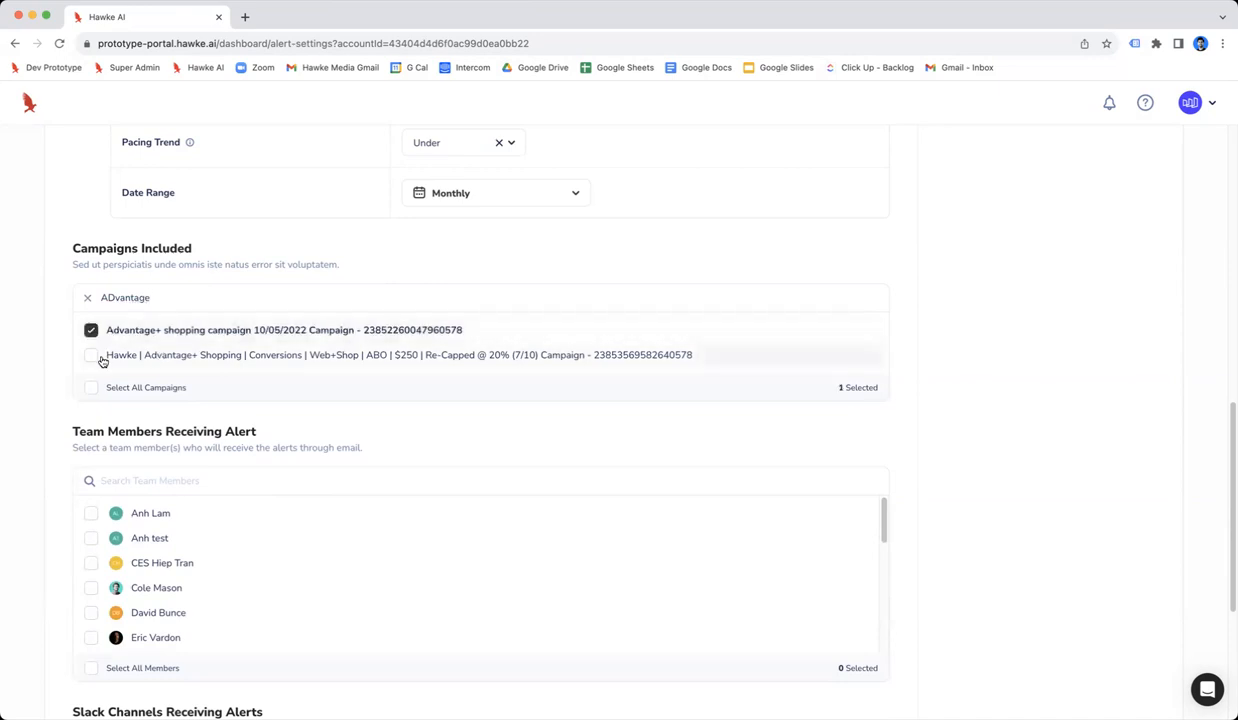
click(96, 355)
Find the intended team member by first name, select them as alert recipient, and include the #morphio_test Slack channel.
scroll(450, 500, down, 2)
scroll(453, 450, down, 2)
click(426, 401)
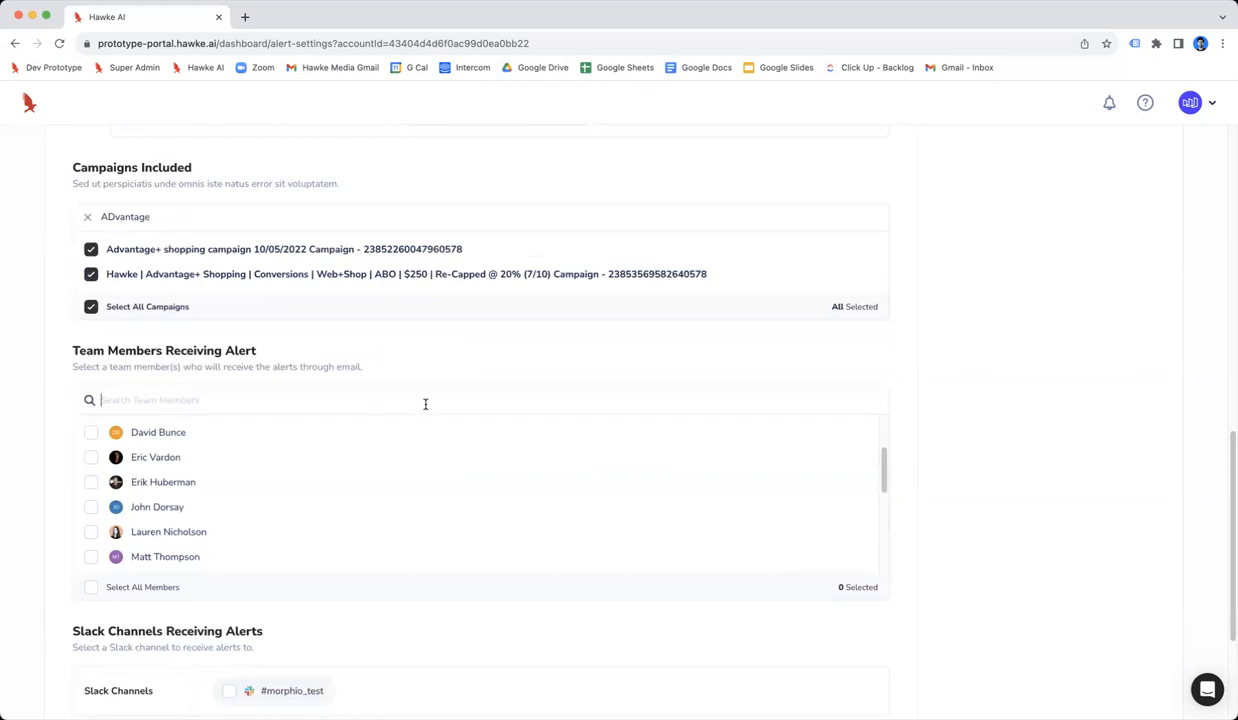
text(Shahrukh)
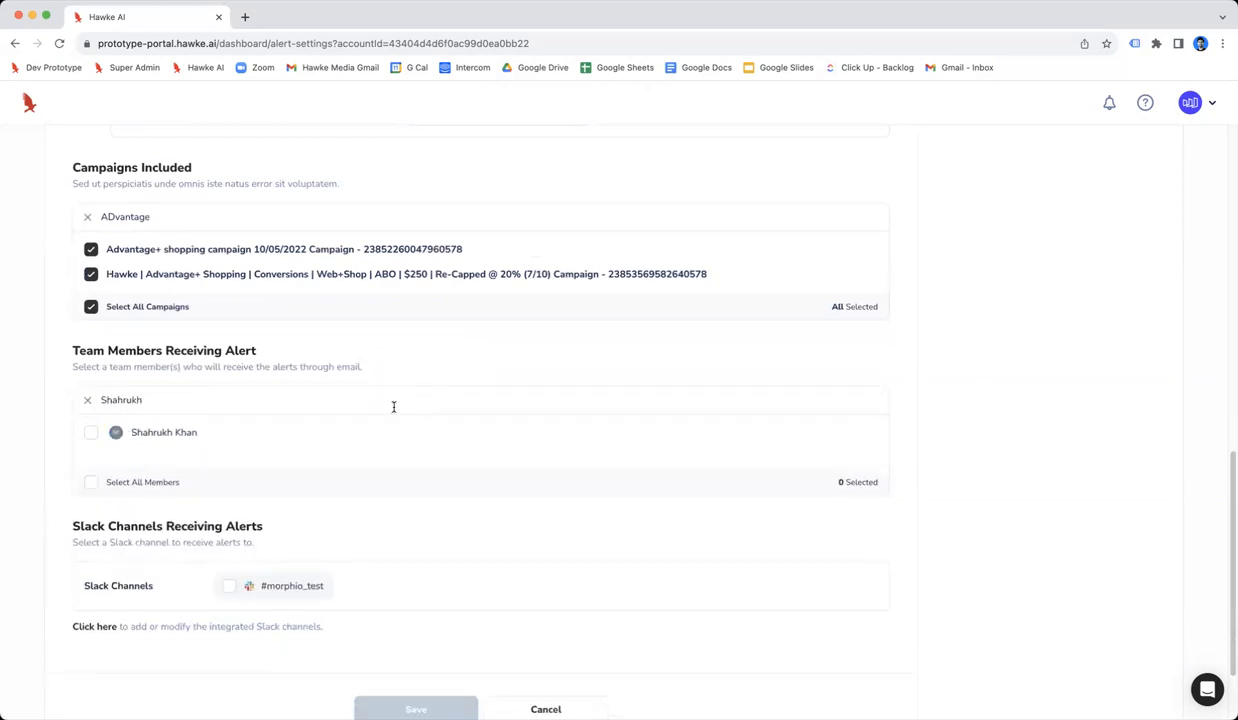
click(91, 432)
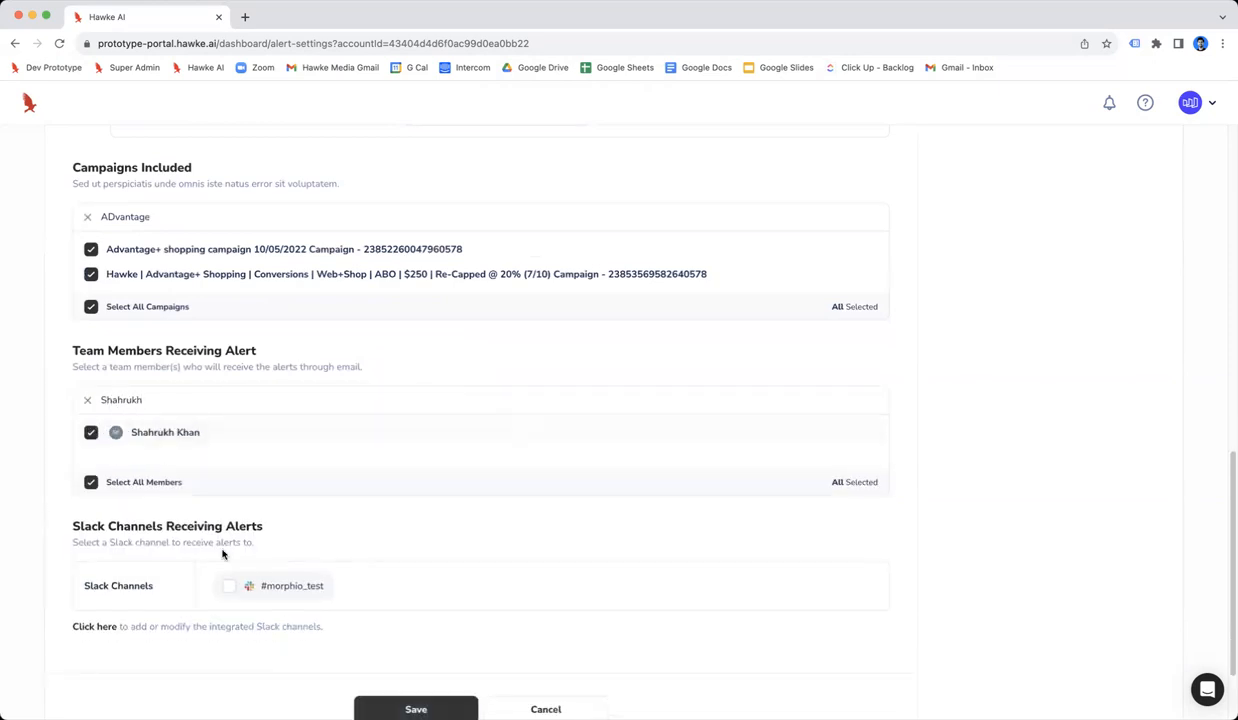
click(229, 587)
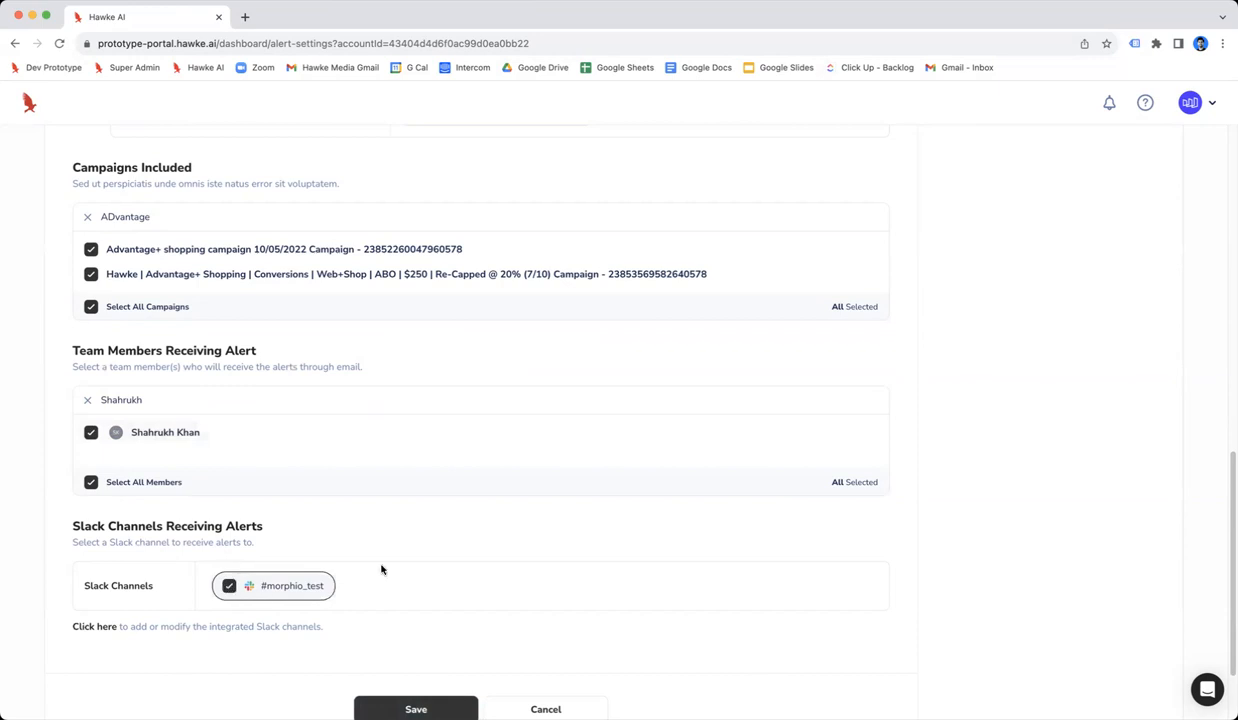
Review the completed alert from its rule details and conditions through the included campaigns and recipients.
scroll(395, 565, down, 2)
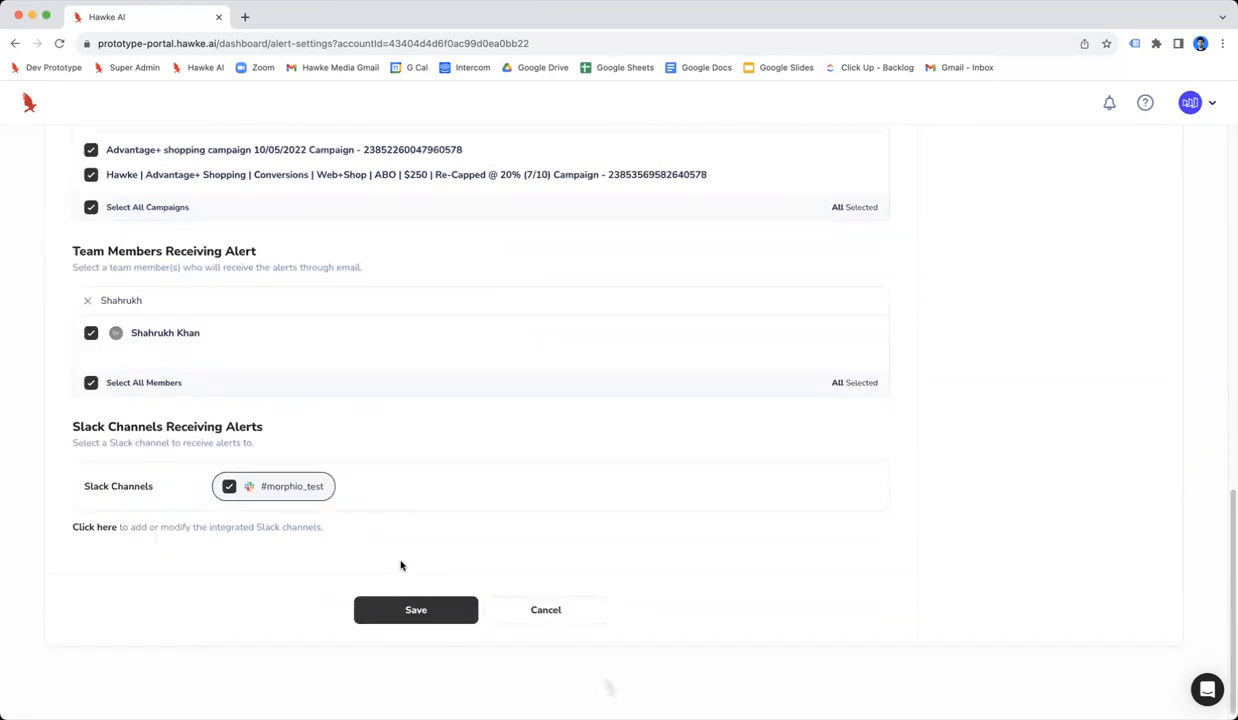
scroll(400, 565, up, 10)
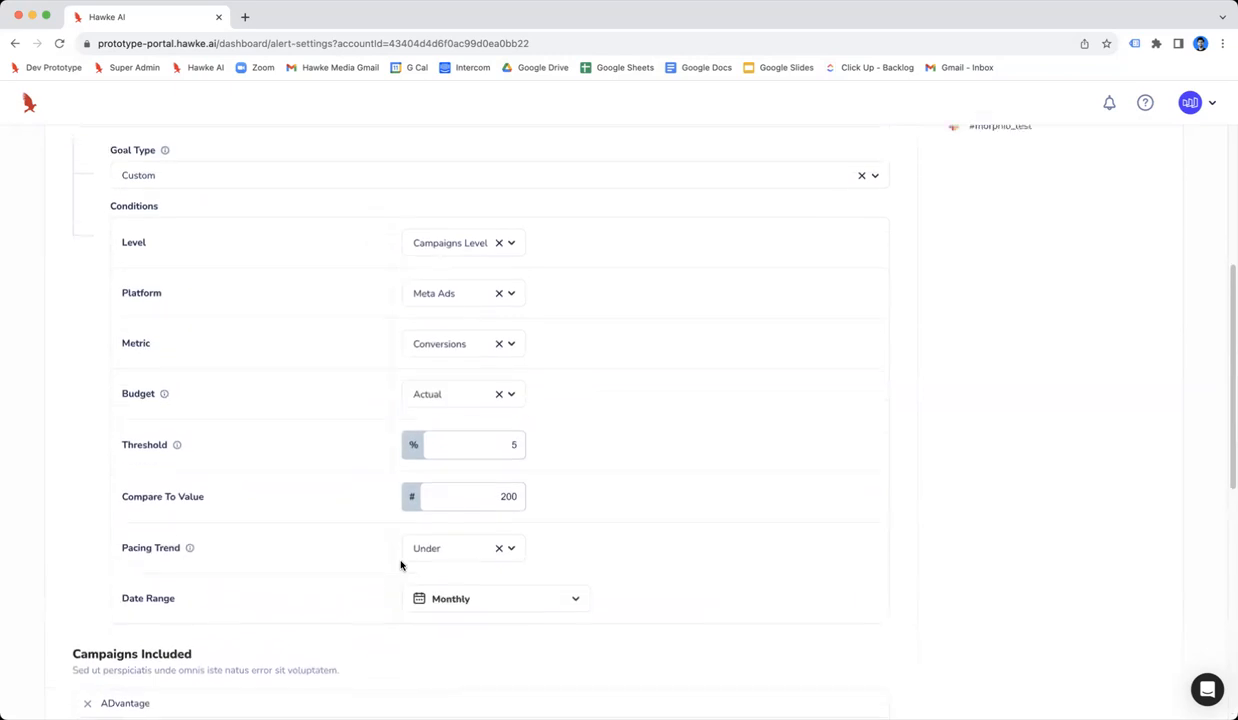
scroll(409, 537, up, 5)
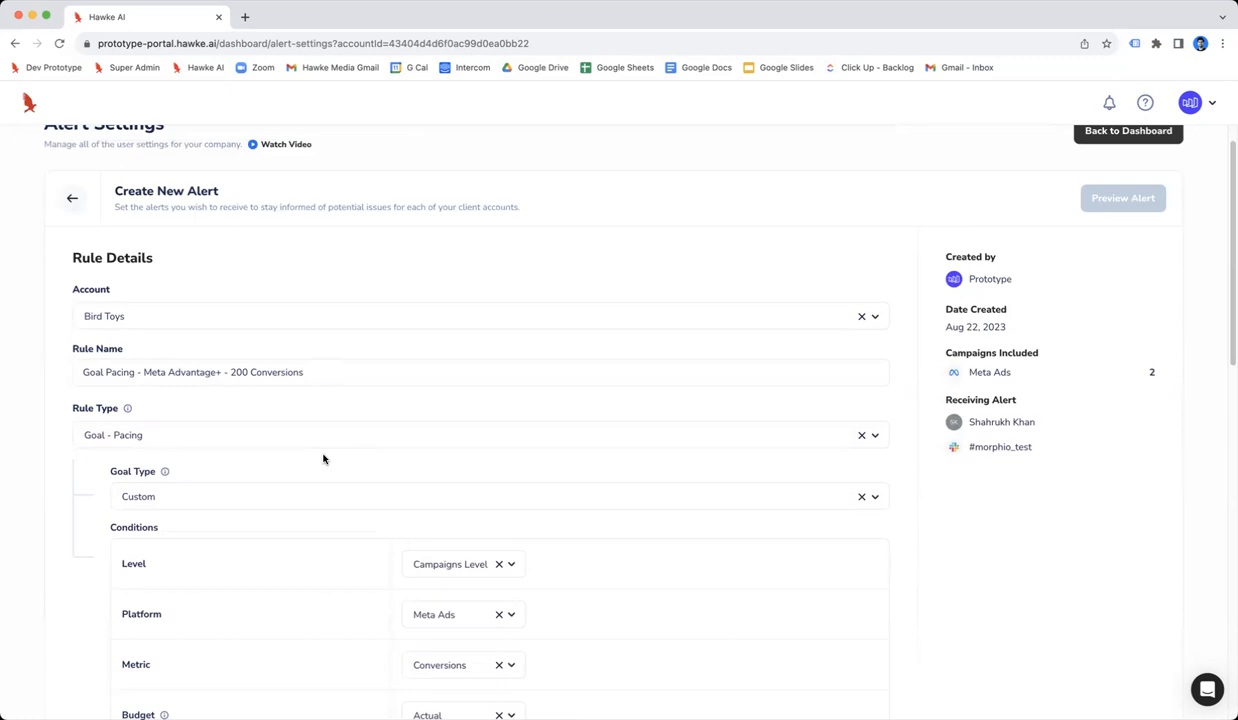
scroll(561, 493, down, 10)
scroll(561, 491, up, 10)
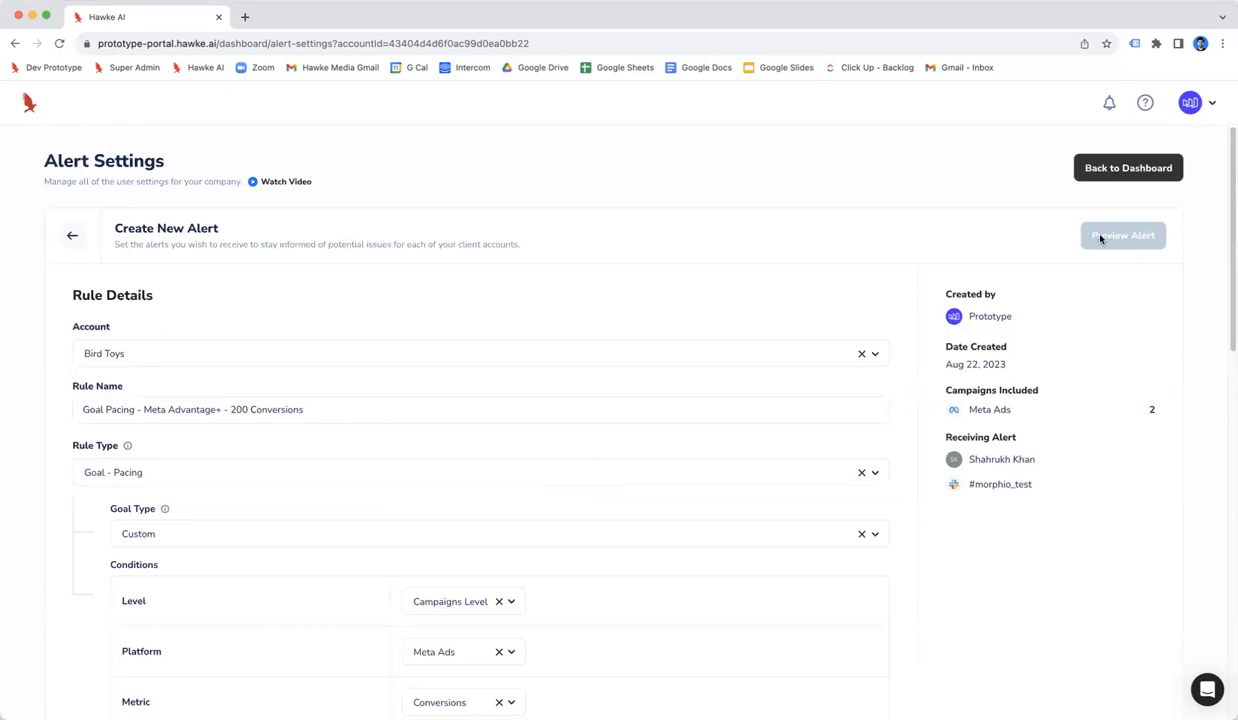
scroll(891, 301, down, 5)
scroll(891, 301, down, 5)
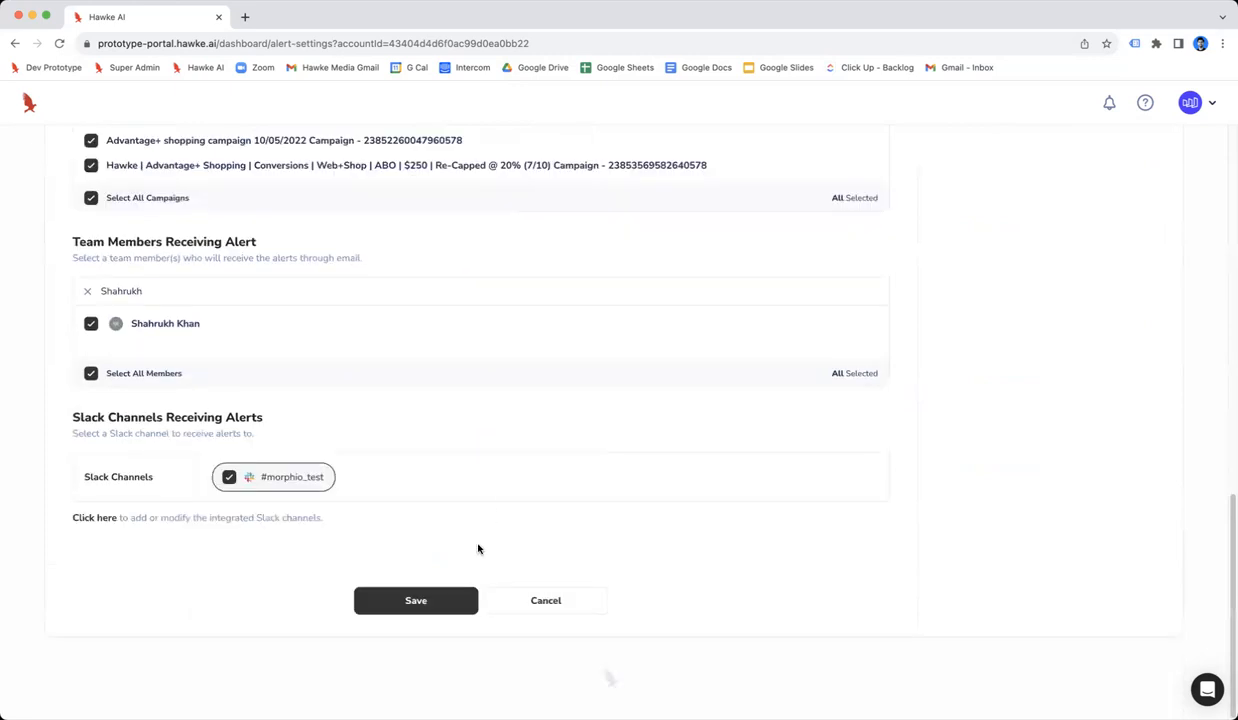
Save the new goal pacing alert and look over the Bird Toys alerts list.
click(461, 610)
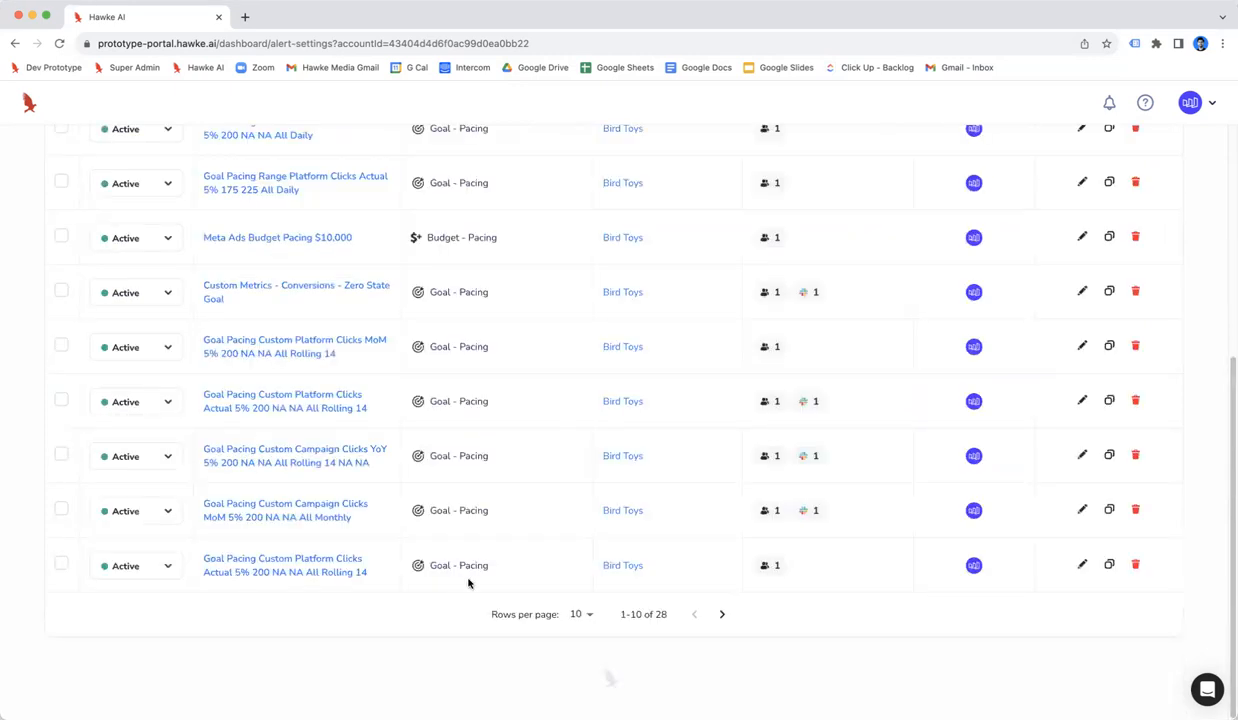
scroll(507, 481, up, 2)
scroll(507, 481, up, 5)
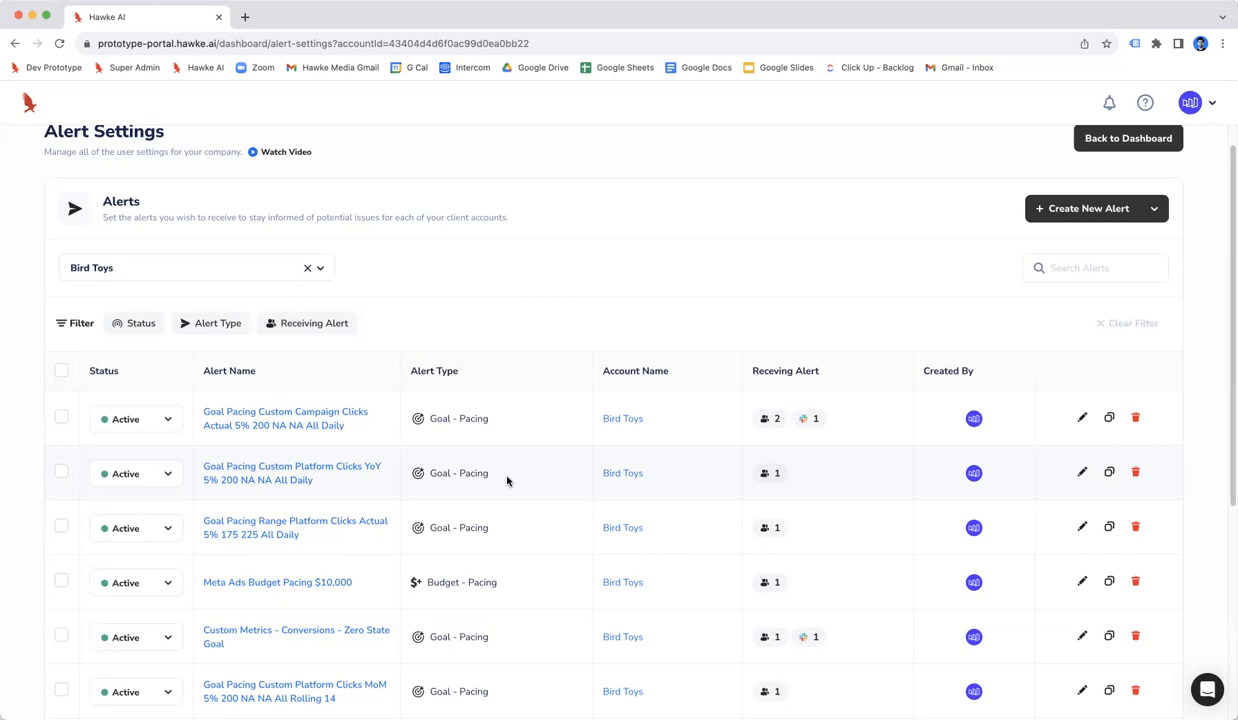
scroll(507, 481, up, 1)
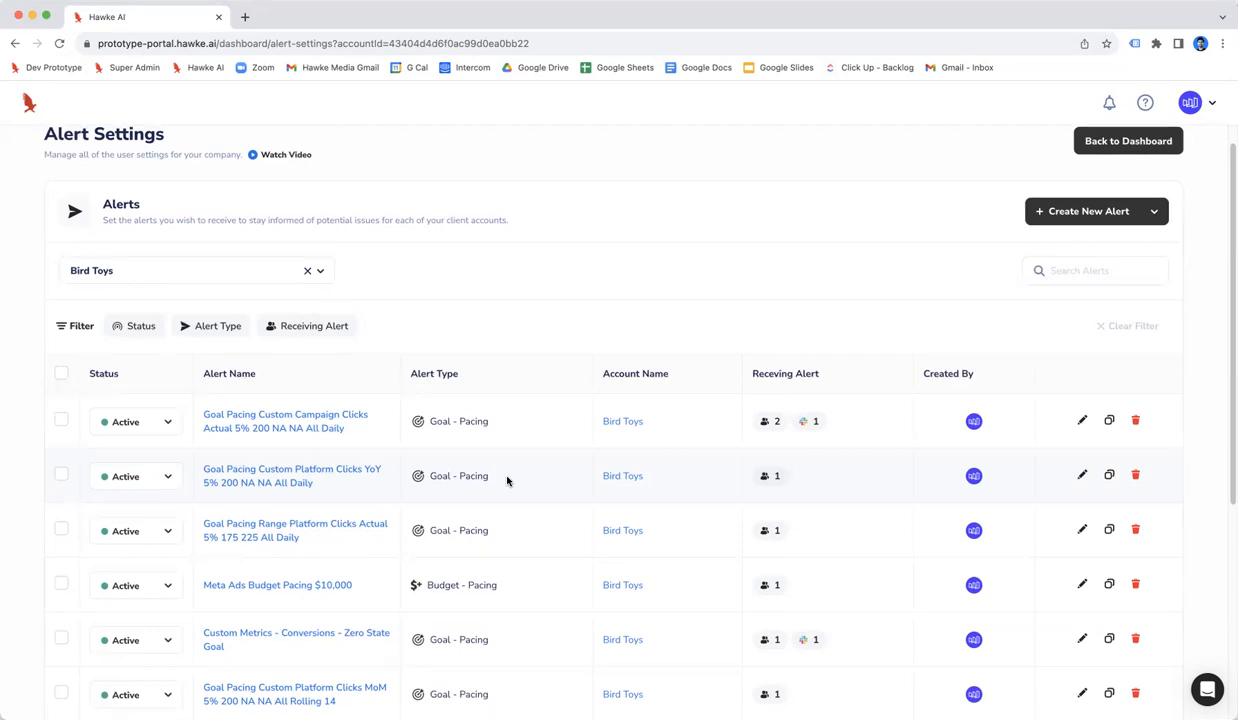